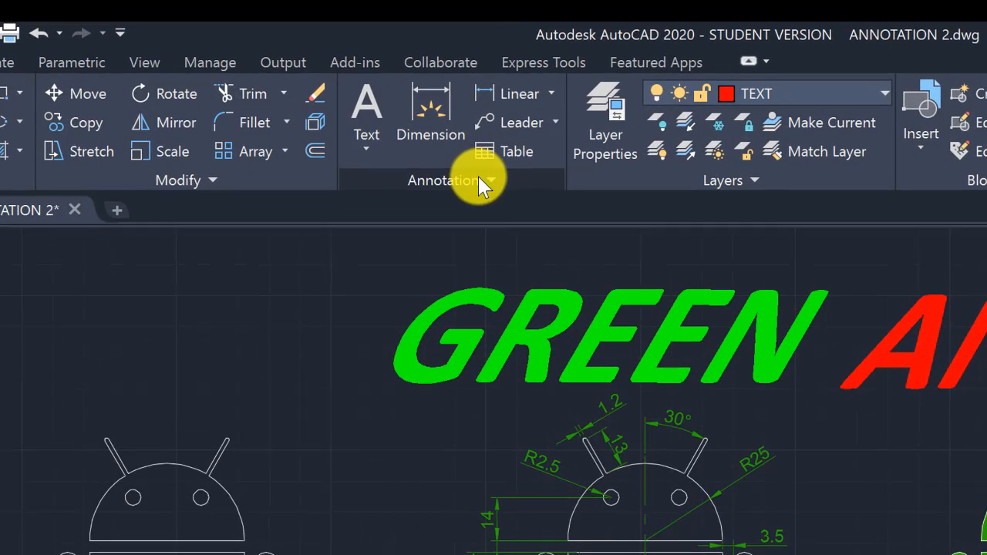
pyautogui.click(490, 182)
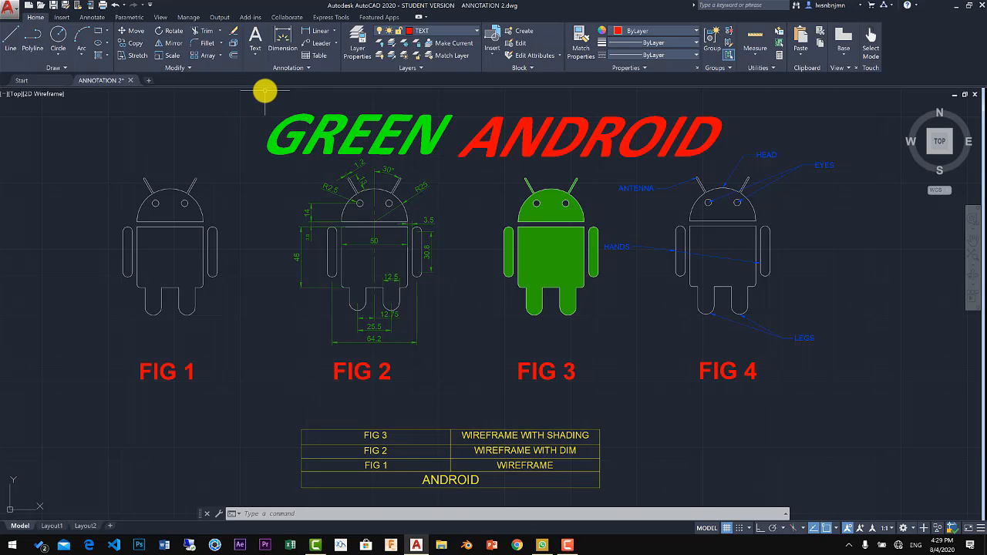
pyautogui.click(287, 69)
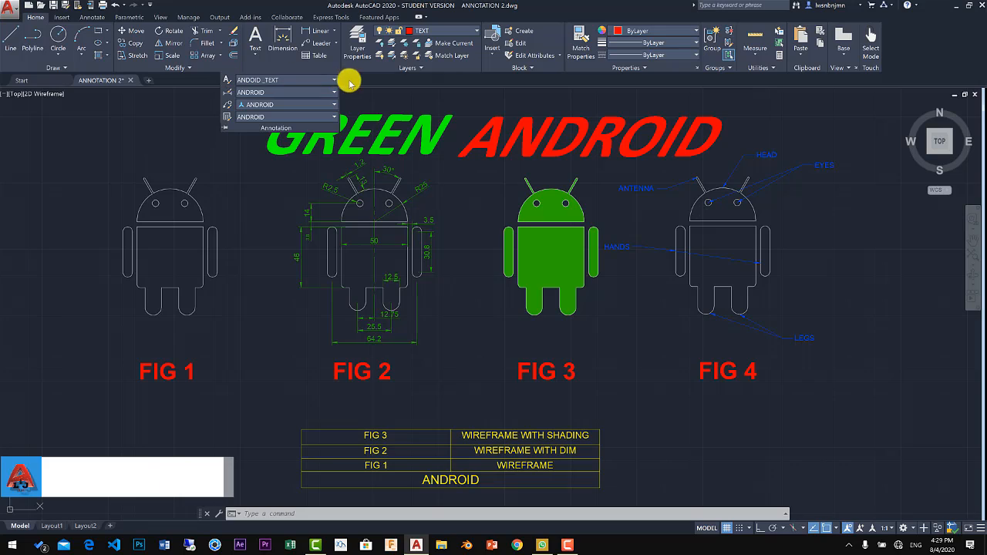
pyautogui.click(376, 96)
pyautogui.press('Escape')
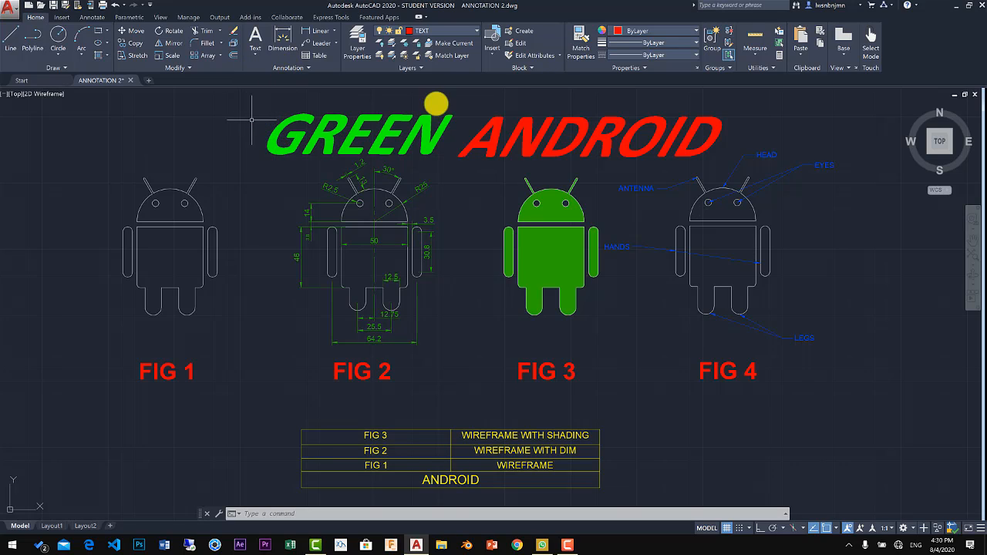
# Select the GREEN title and create a new text style named style2 in the text style manager
pyautogui.click(447, 143)
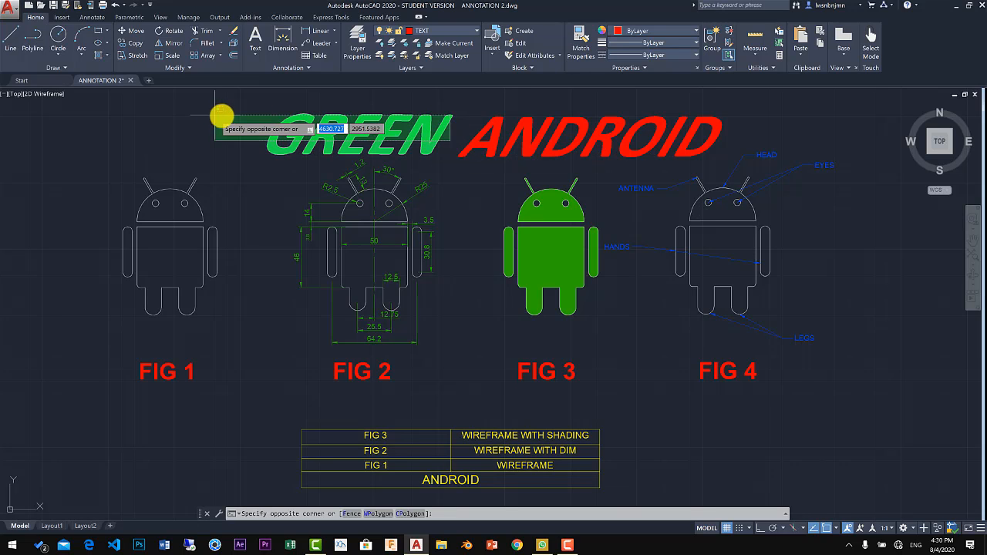
pyautogui.click(262, 126)
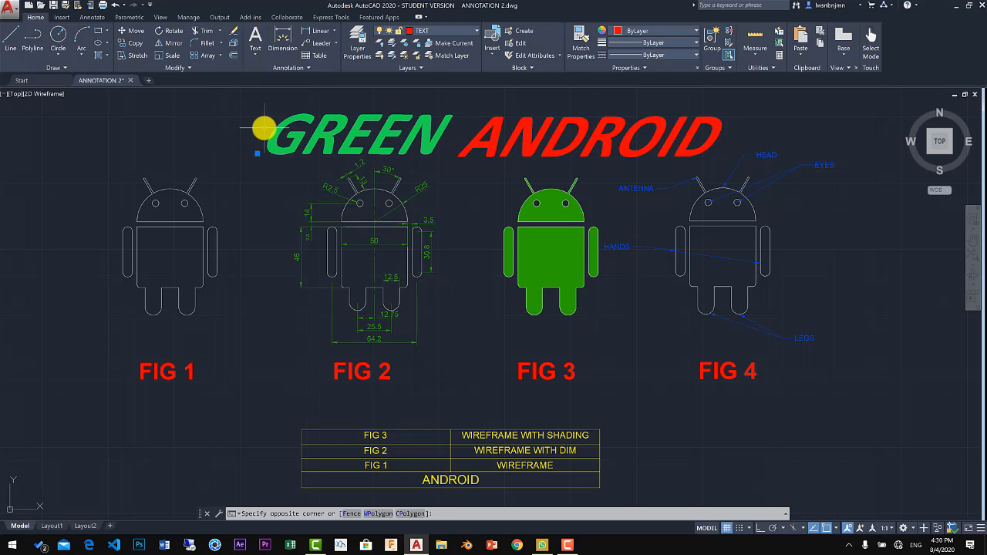
pyautogui.click(312, 68)
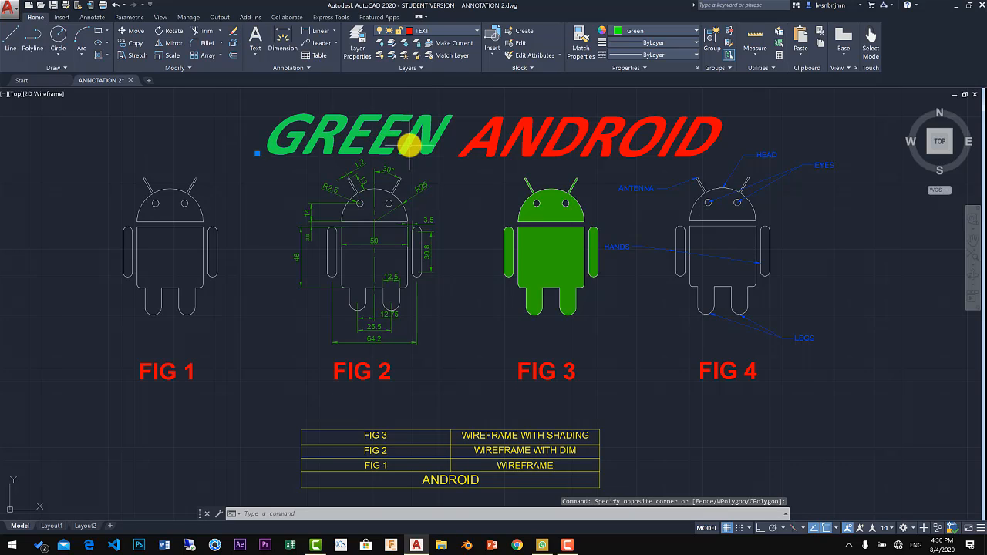
pyautogui.click(298, 70)
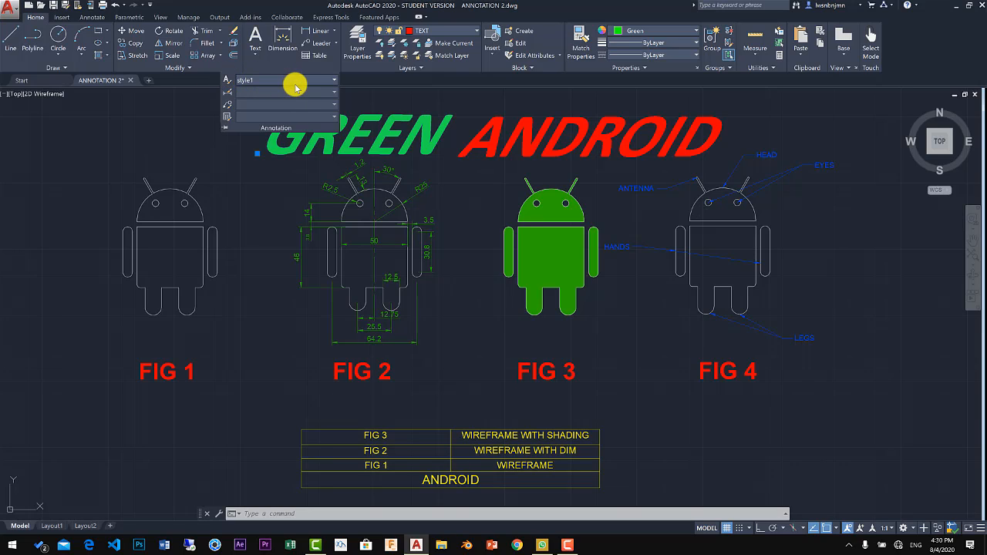
pyautogui.click(336, 80)
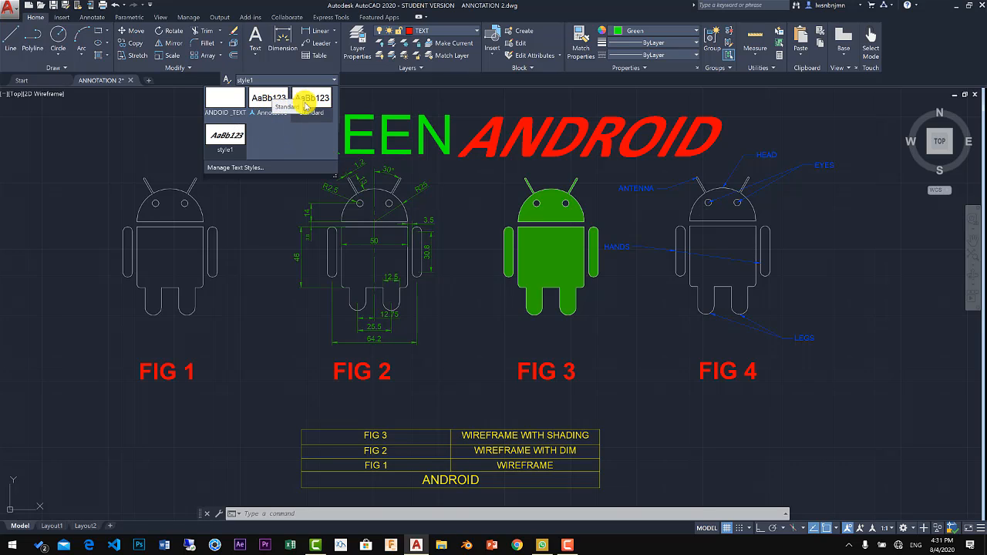
pyautogui.click(248, 168)
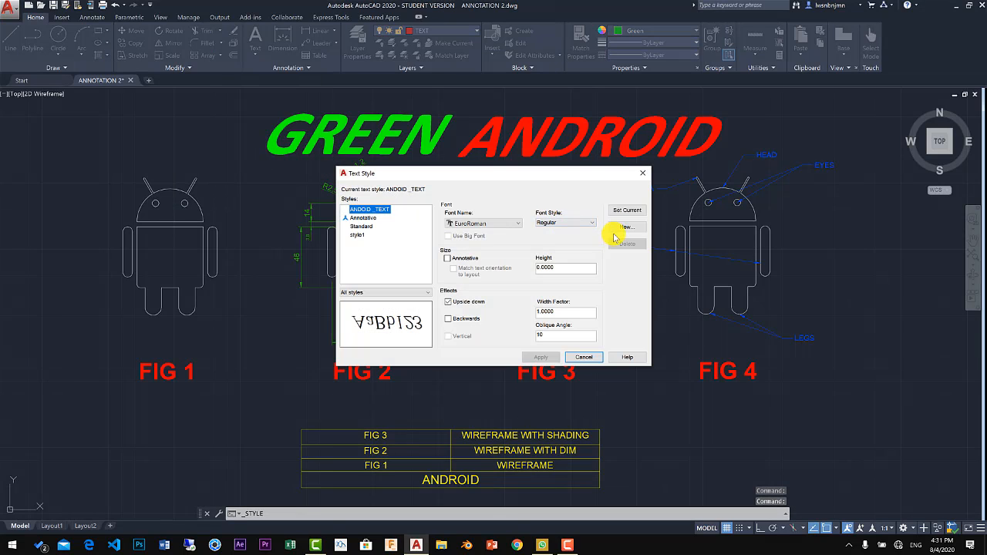
pyautogui.click(625, 228)
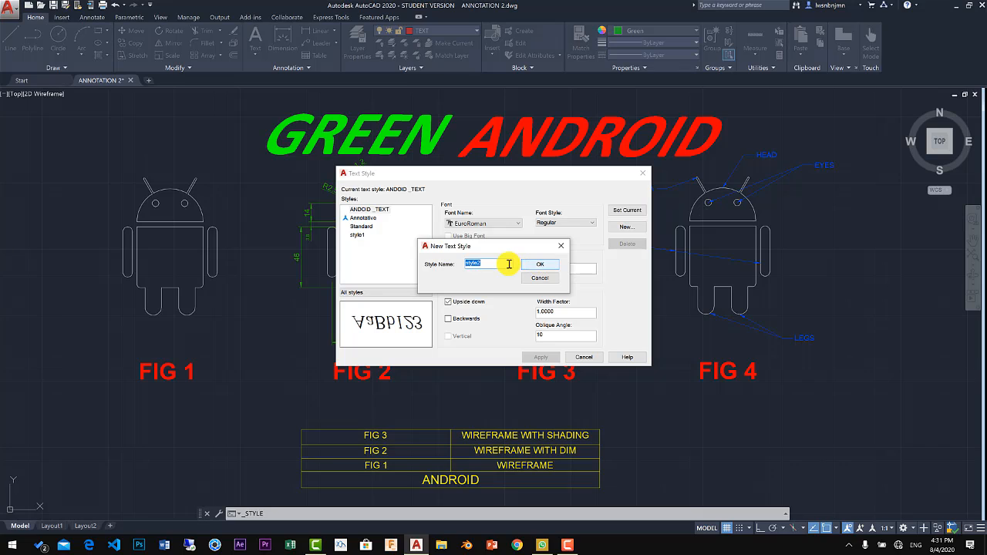
pyautogui.click(539, 265)
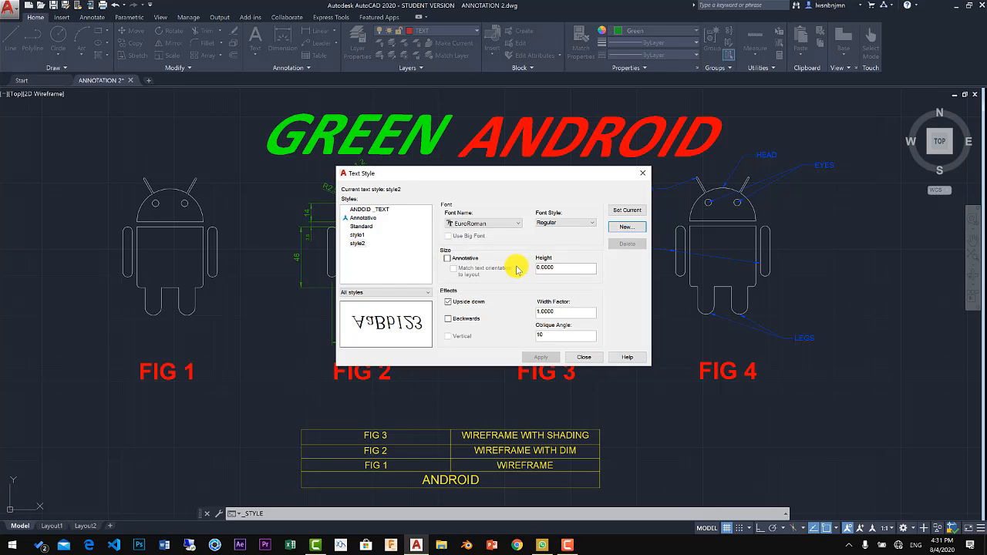
# Turn off the upside-down effect for style2, apply the change and close the text style manager
pyautogui.click(358, 243)
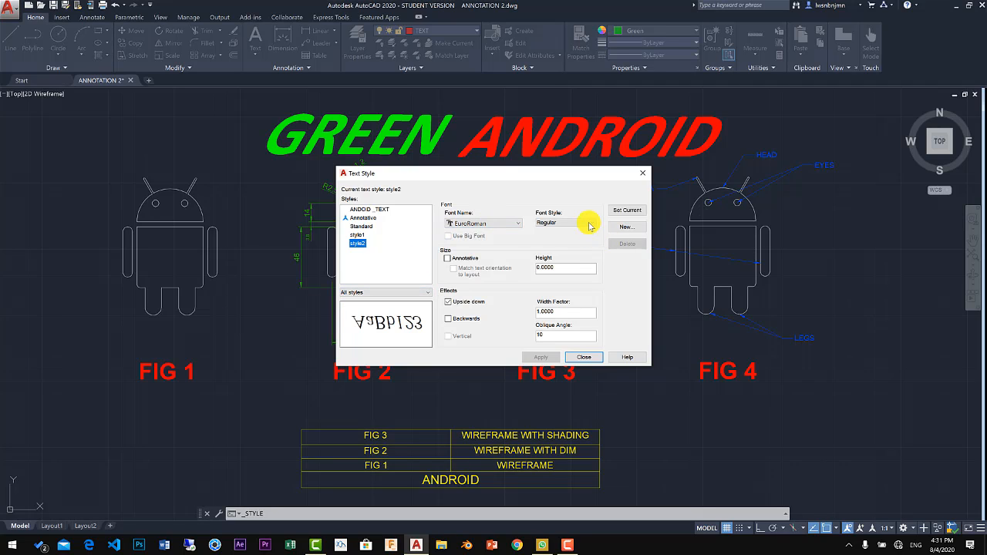
pyautogui.click(448, 301)
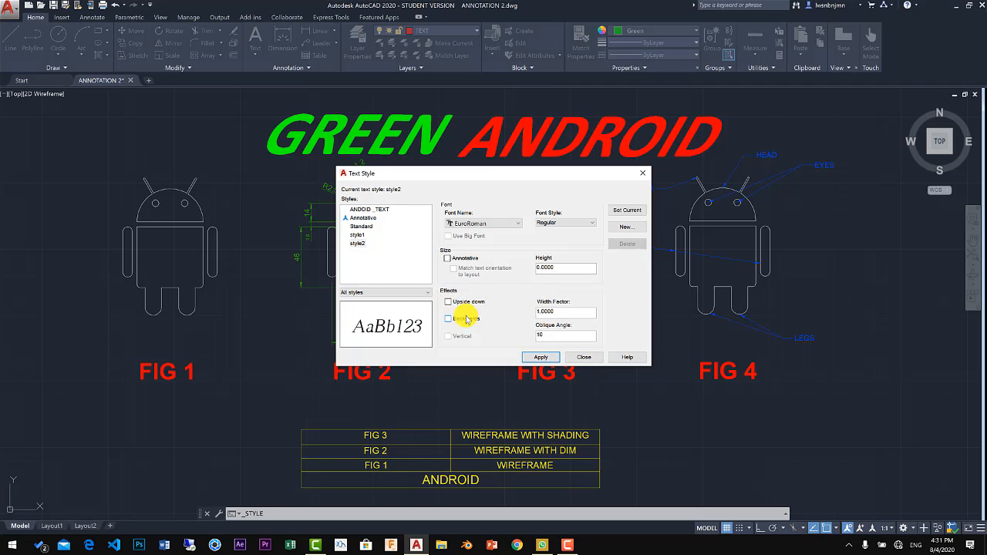
pyautogui.click(542, 357)
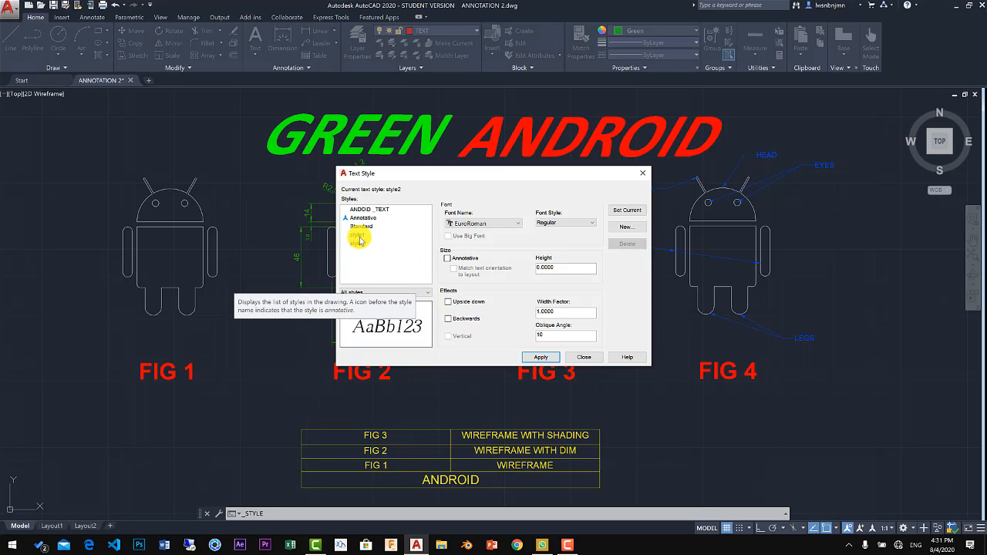
pyautogui.click(543, 357)
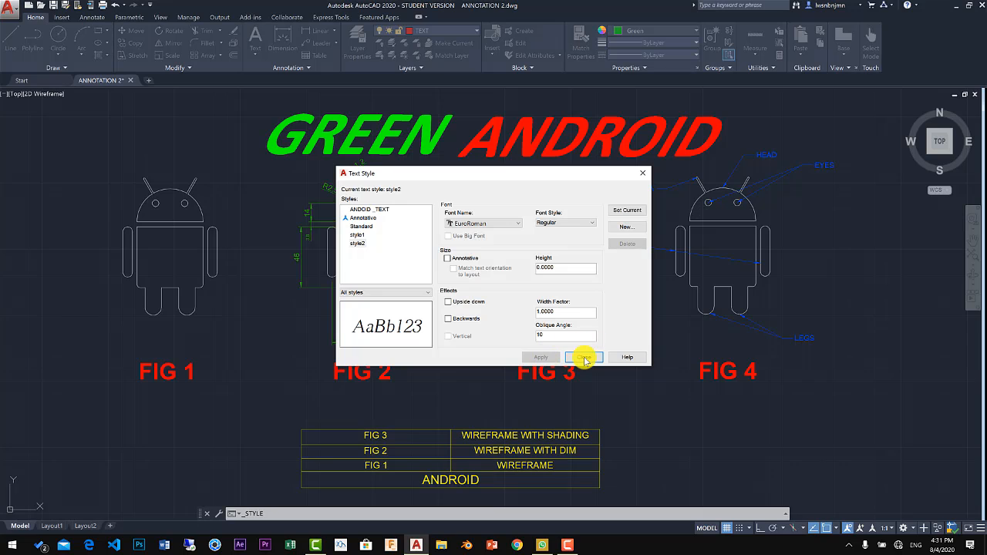
pyautogui.click(584, 358)
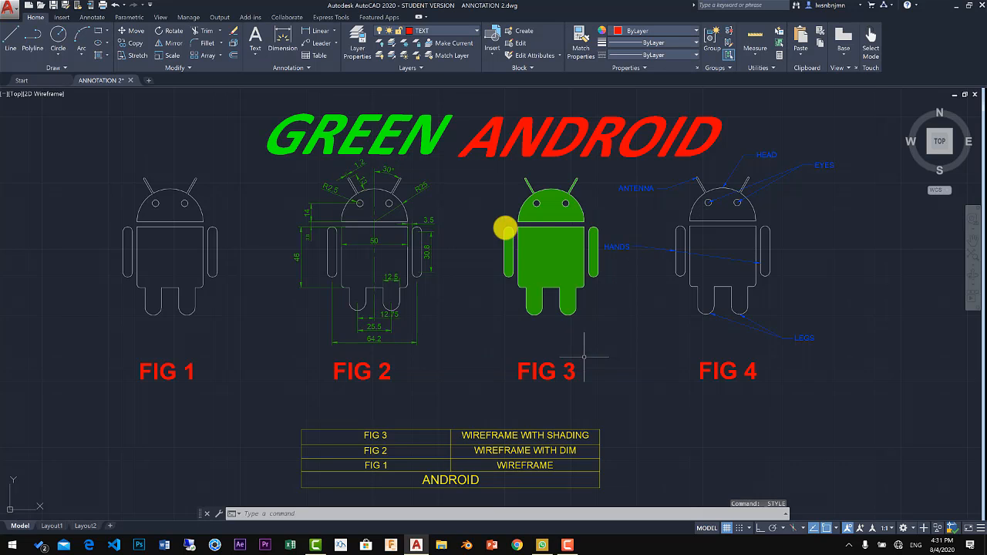
# Assign the text style style2 to the GREEN title
pyautogui.click(435, 139)
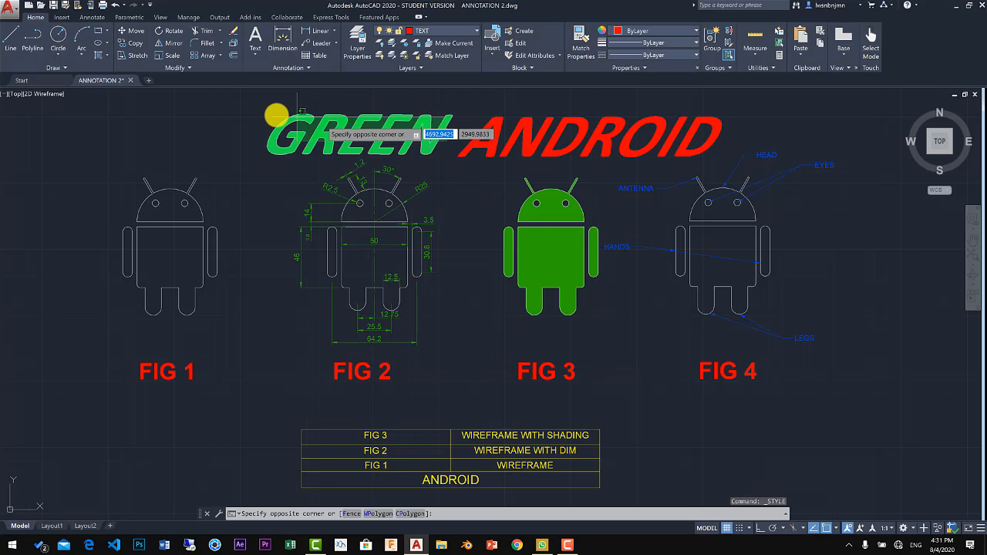
pyautogui.click(296, 70)
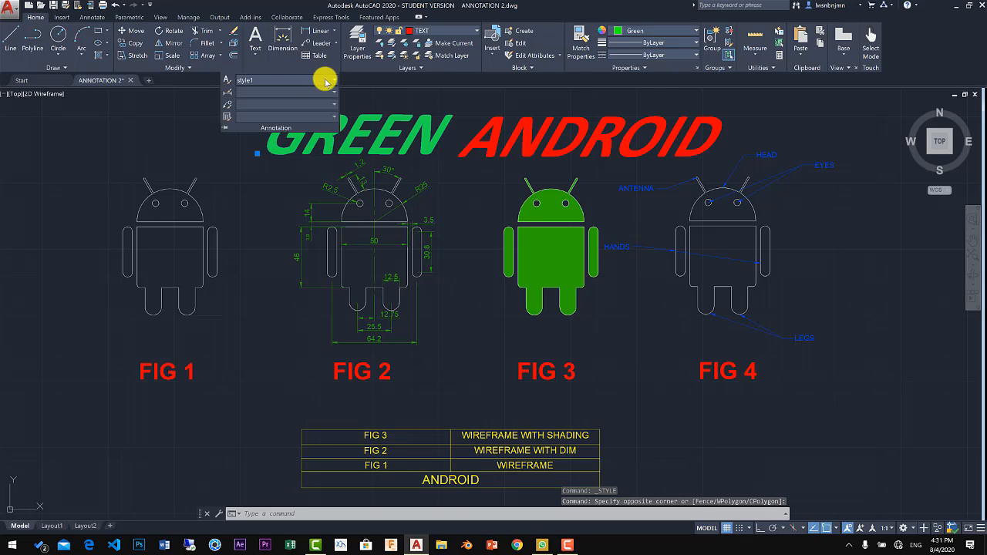
pyautogui.click(326, 80)
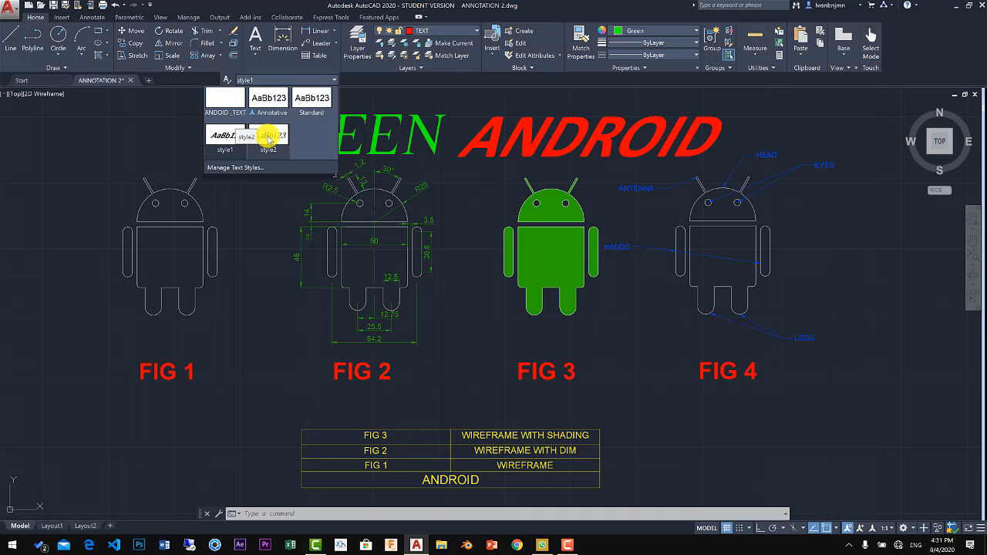
pyautogui.click(268, 137)
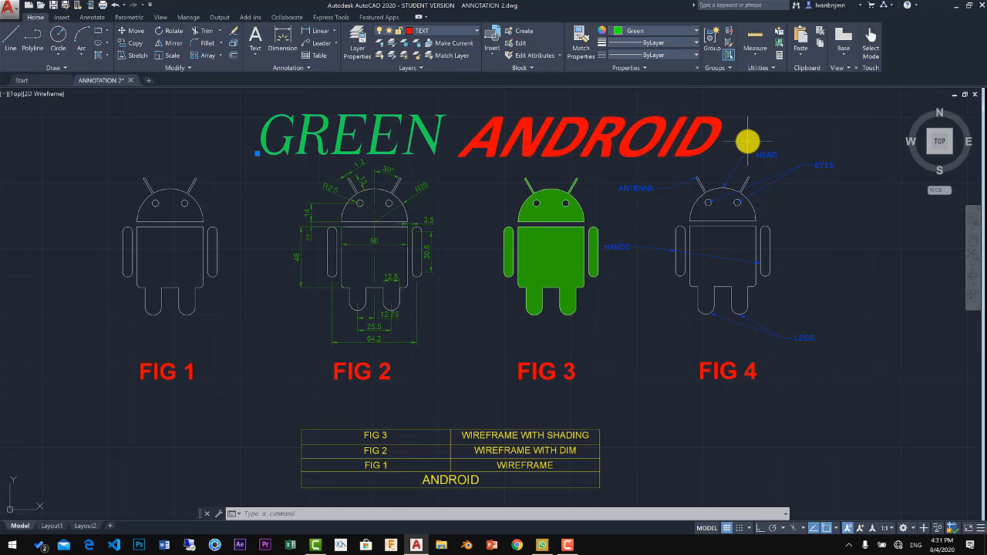
# Add the red ANDROID title to the selection and assign the text style style2 to it
pyautogui.click(722, 139)
pyautogui.click(507, 106)
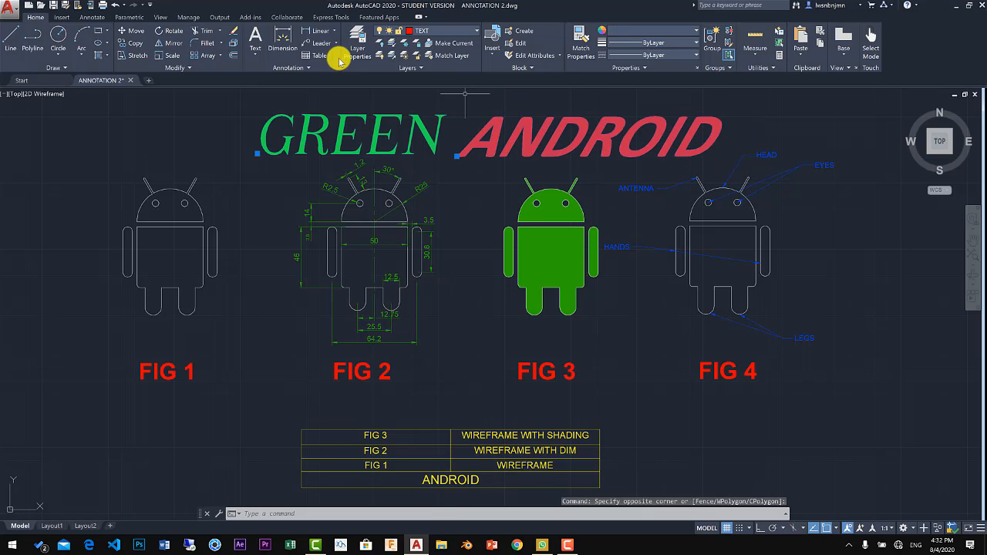
pyautogui.click(310, 68)
pyautogui.click(322, 80)
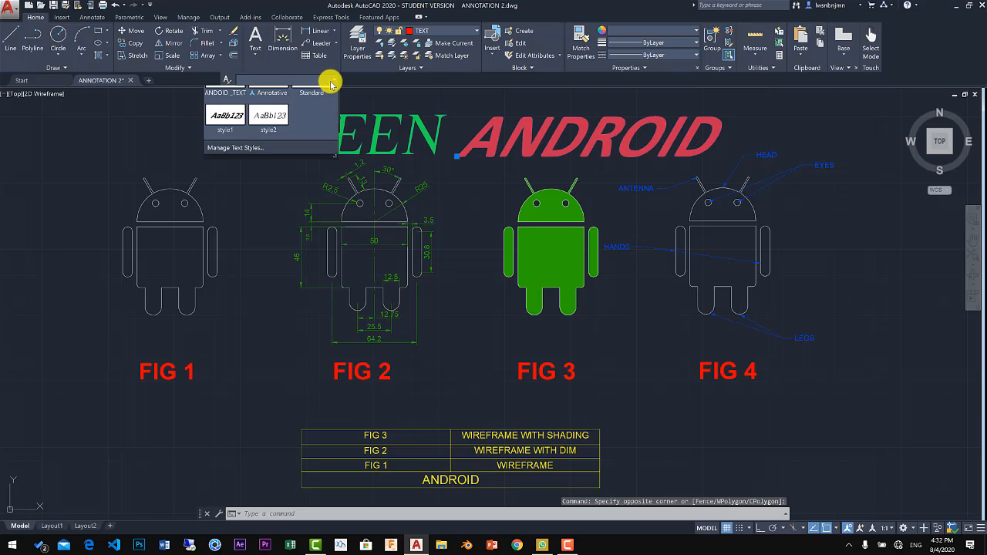
pyautogui.click(271, 139)
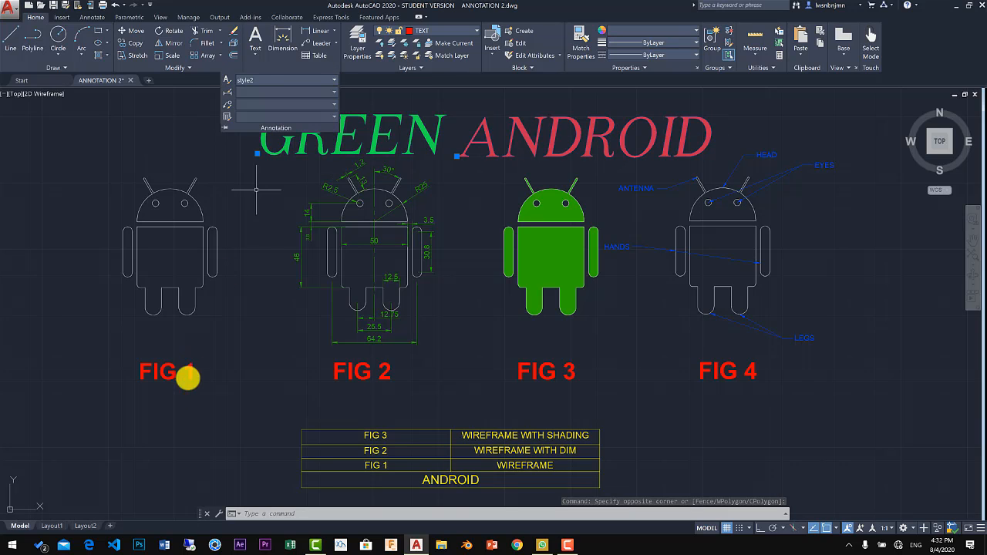
# Select the FIG 1 caption, assign the text style style2 to it and clear the selection
pyautogui.click(125, 375)
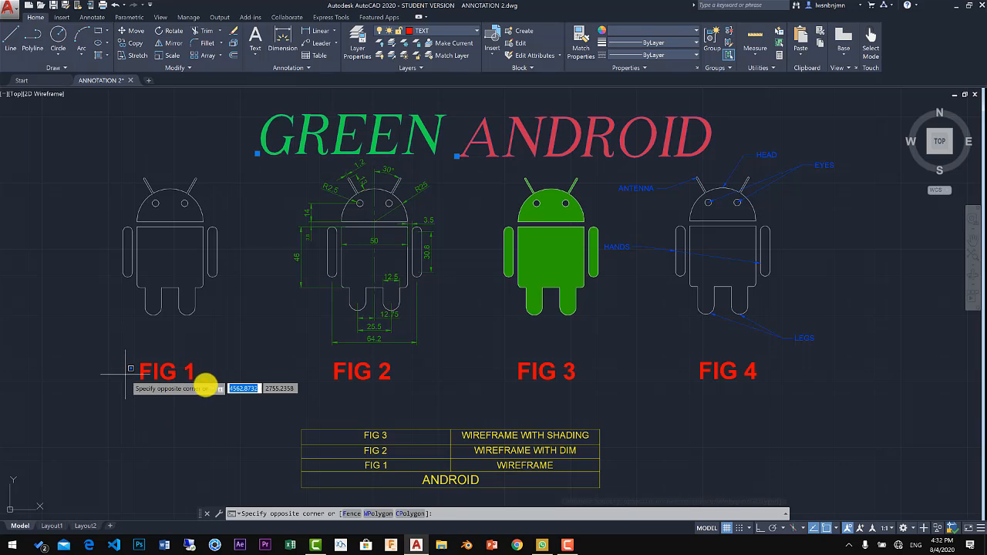
pyautogui.click(392, 413)
pyautogui.press('Escape')
pyautogui.click(201, 374)
pyautogui.click(157, 359)
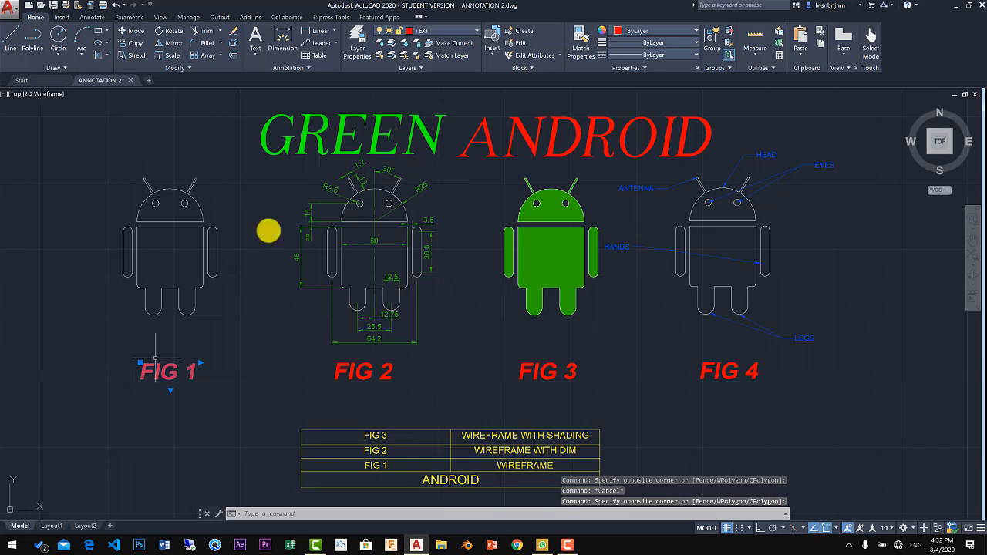
pyautogui.click(293, 68)
pyautogui.click(320, 82)
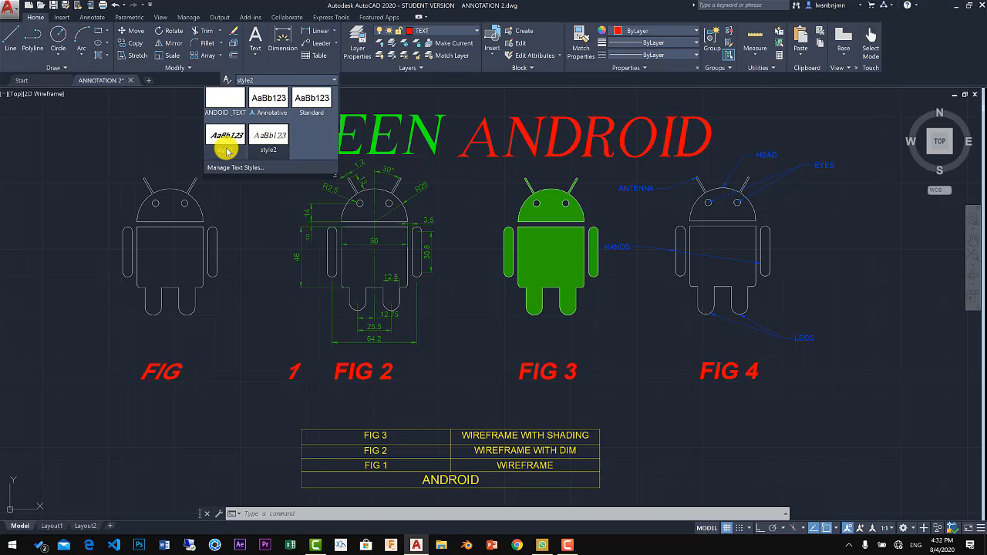
pyautogui.click(271, 135)
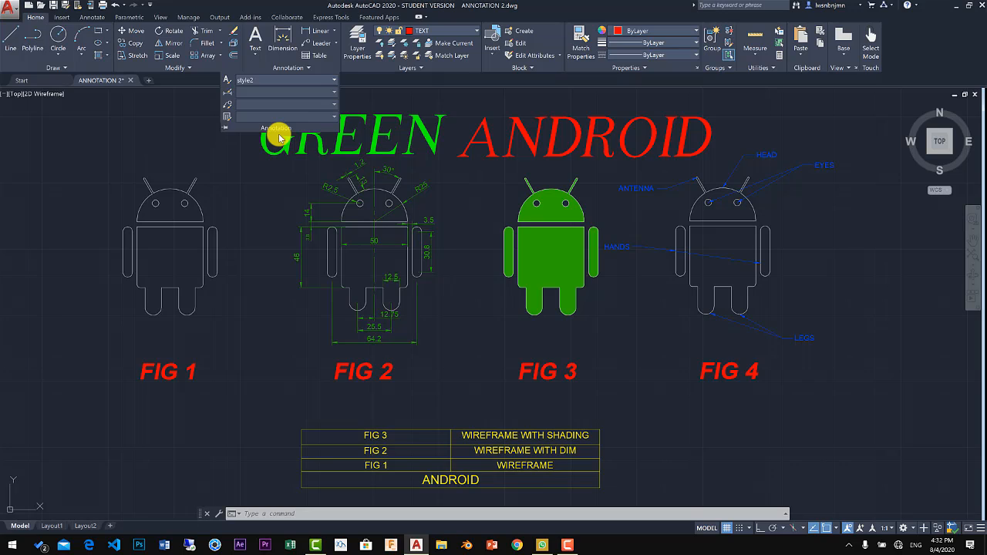
pyautogui.press('Escape')
pyautogui.click(291, 68)
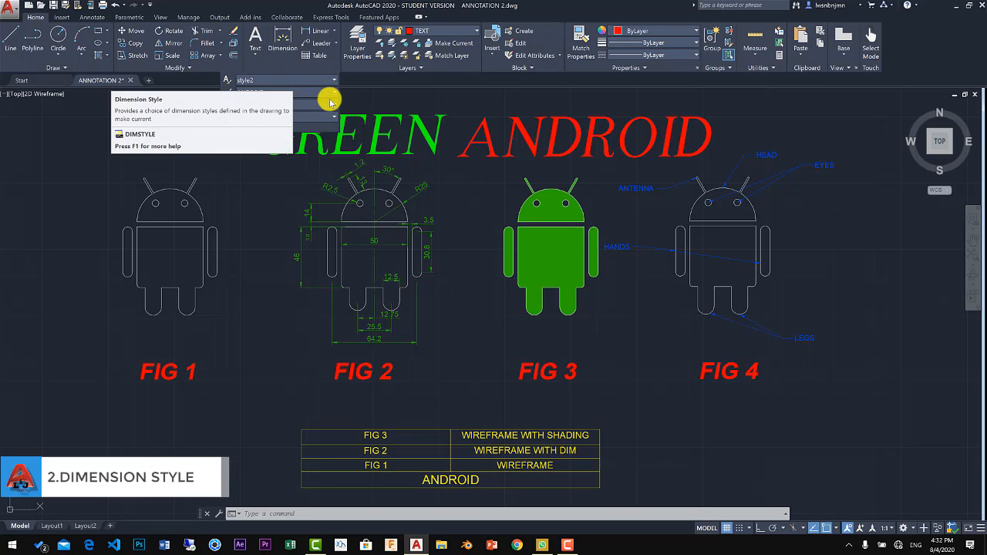
pyautogui.click(312, 220)
pyautogui.click(301, 67)
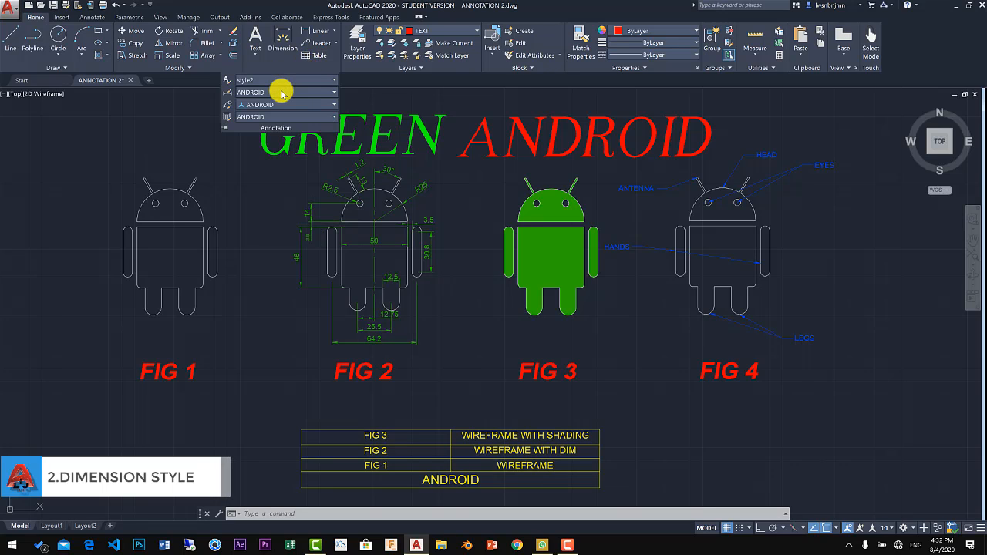
pyautogui.click(282, 93)
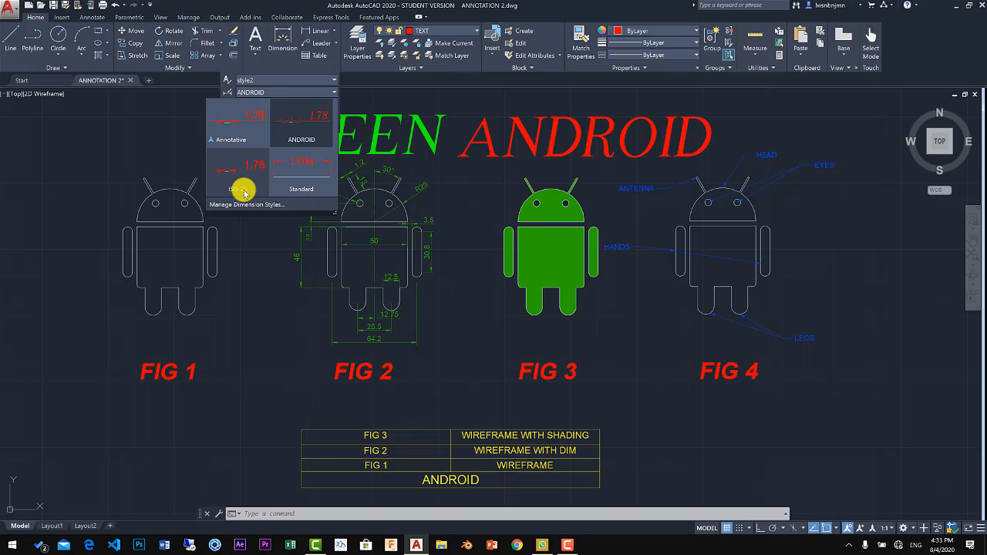
pyautogui.click(279, 92)
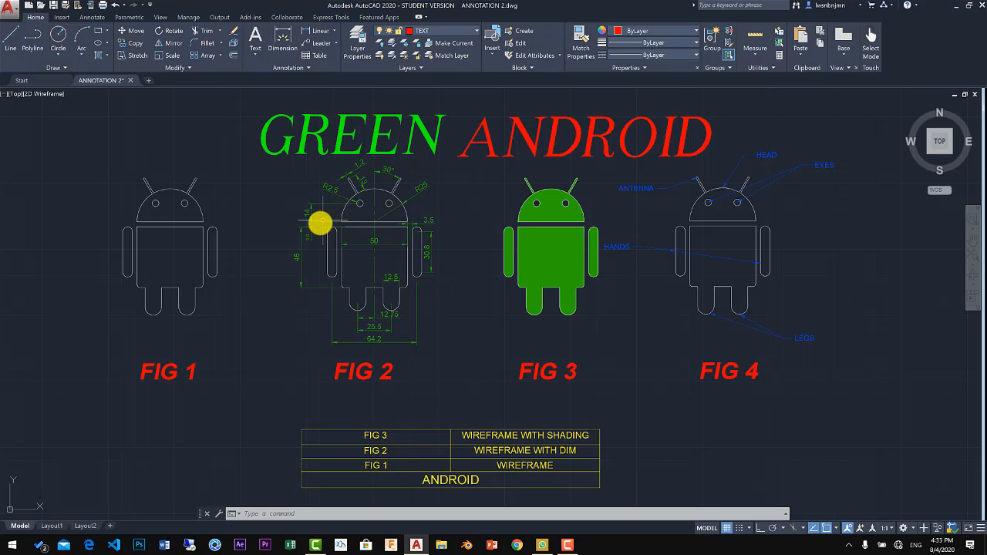
pyautogui.click(299, 258)
pyautogui.scroll(4, 299, 258)
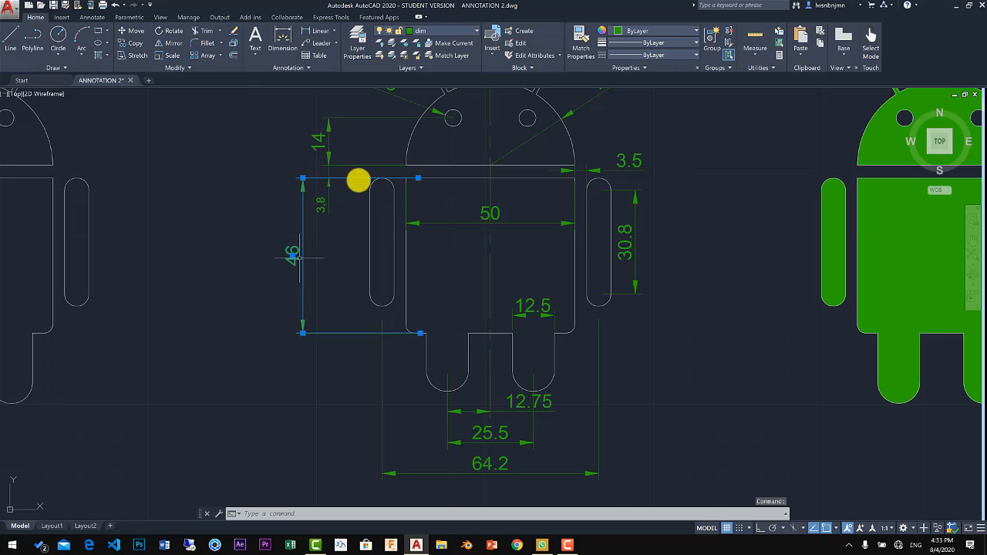
pyautogui.click(328, 148)
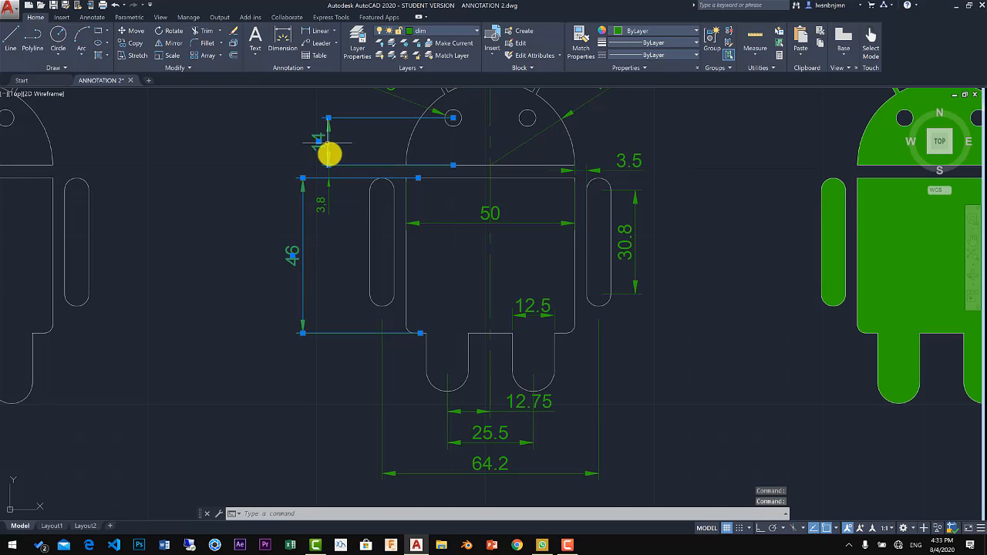
# Create a new dimension style named AND for all dimensions, starting from ANDROID, and continue to its settings
pyautogui.click(314, 68)
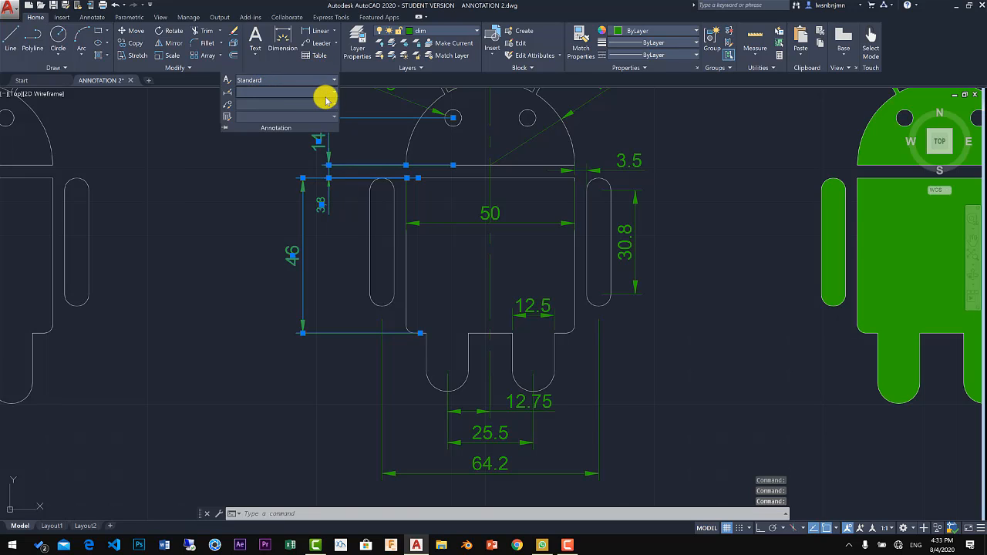
pyautogui.click(327, 93)
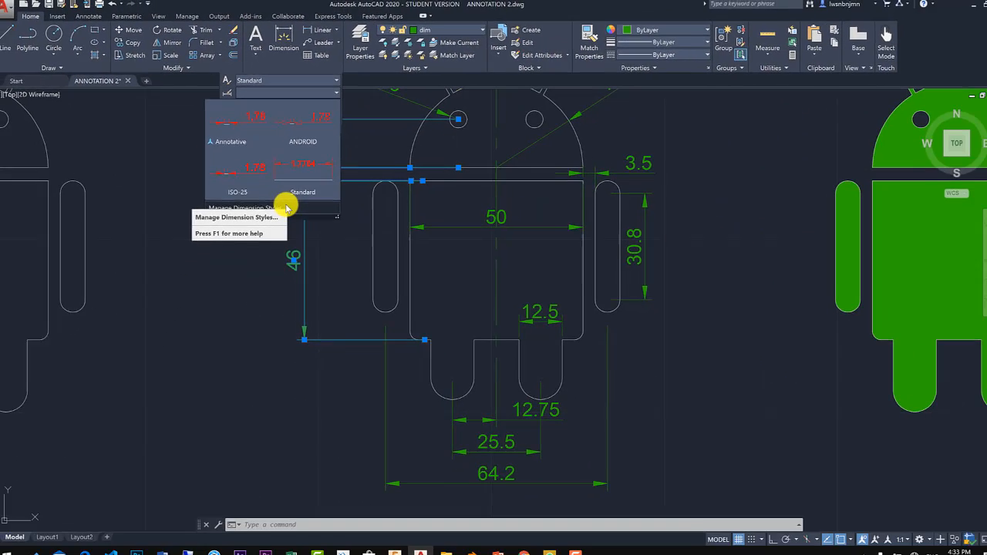
pyautogui.click(286, 207)
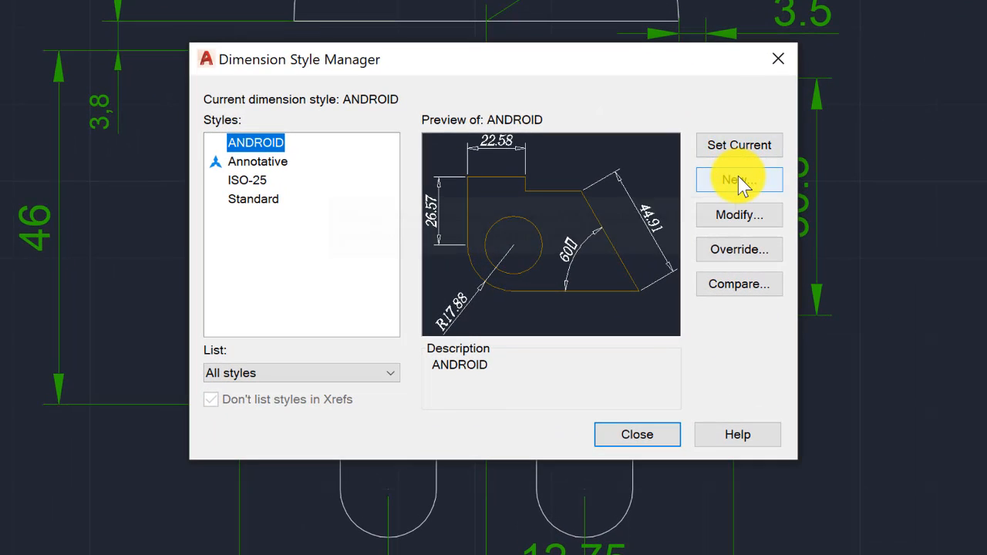
pyautogui.click(738, 179)
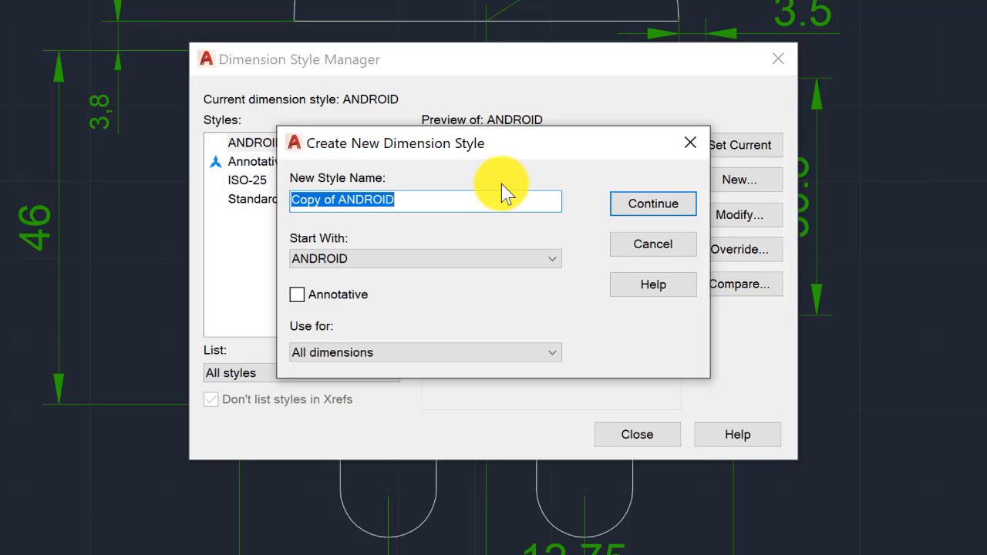
pyautogui.write('AND')
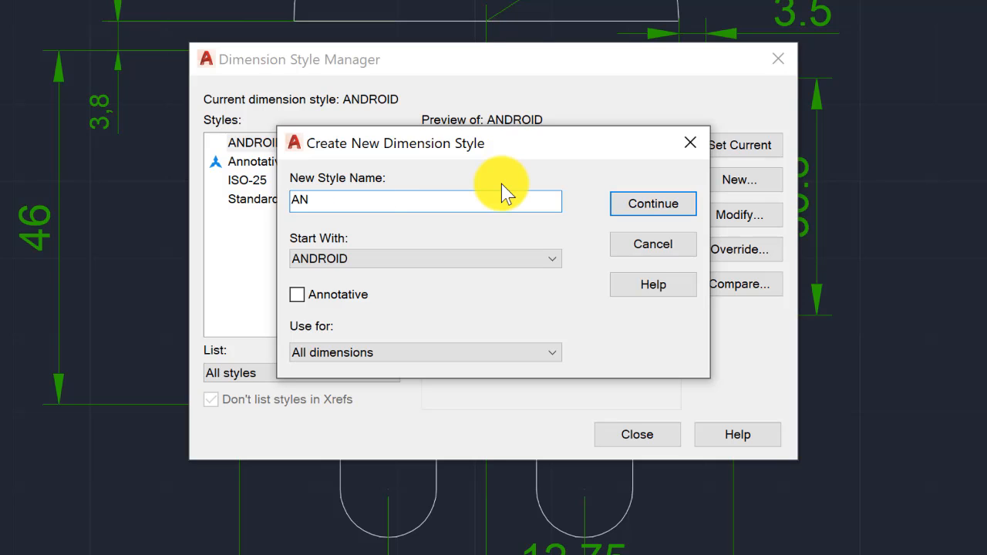
pyautogui.click(642, 210)
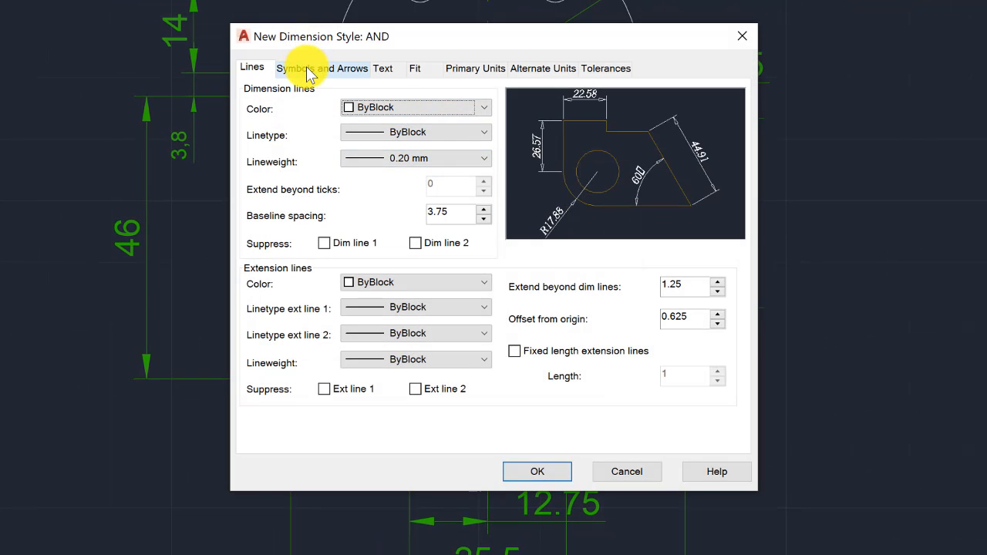
# Examine the AND style's settings for lines, symbols and arrows, text, fit, primary and alternate units, and tolerances
pyautogui.click(314, 69)
pyautogui.click(383, 68)
pyautogui.click(417, 69)
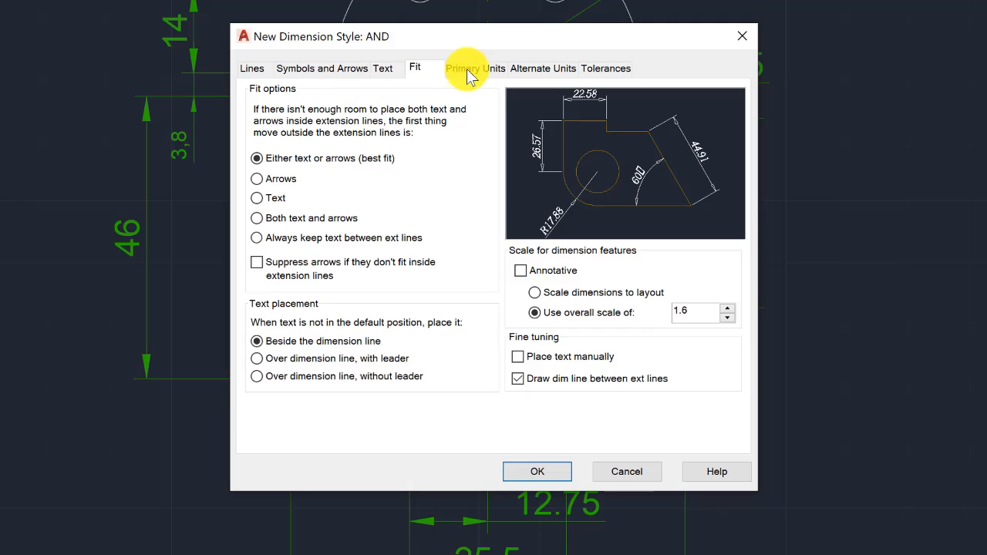
pyautogui.click(469, 69)
pyautogui.click(540, 69)
pyautogui.click(590, 68)
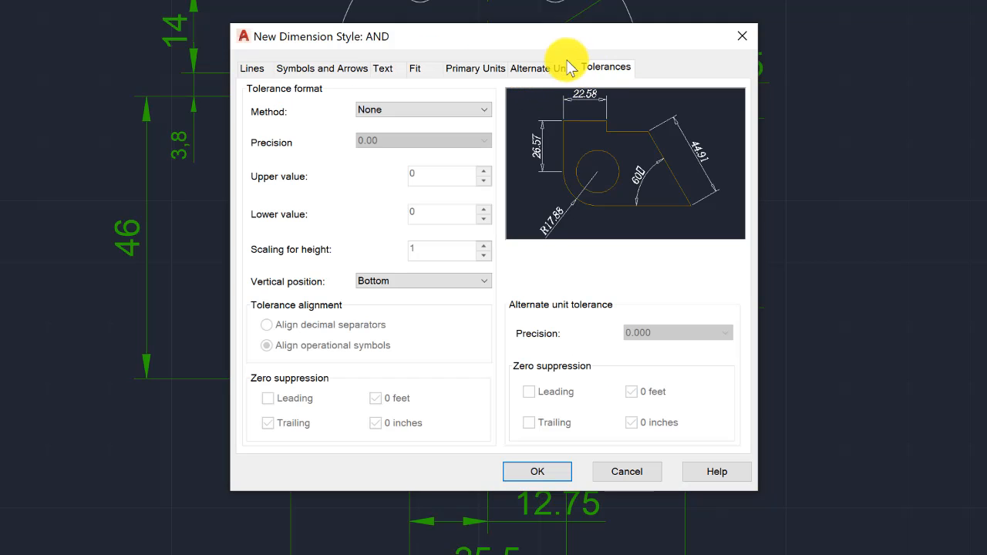
pyautogui.click(546, 69)
pyautogui.click(463, 69)
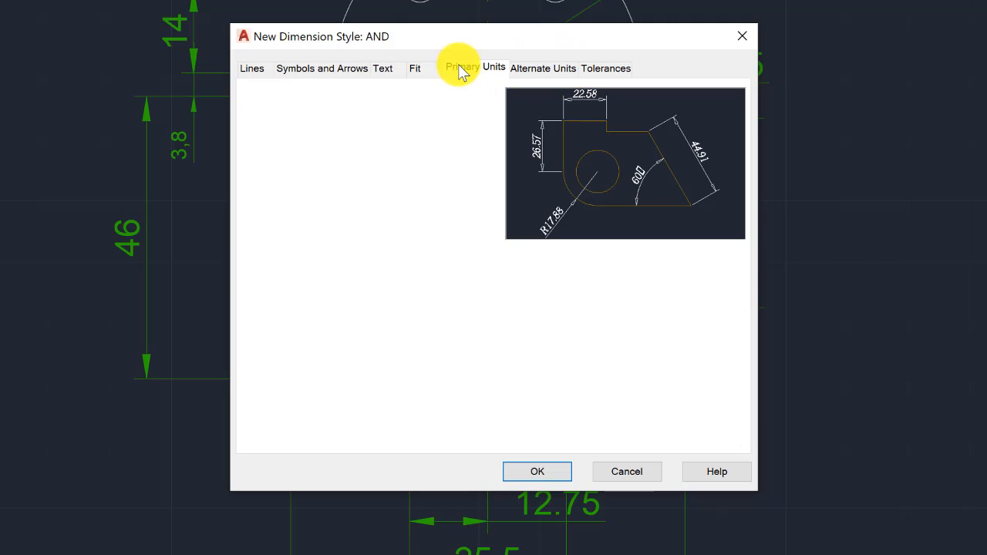
pyautogui.click(416, 68)
pyautogui.click(385, 69)
pyautogui.click(312, 69)
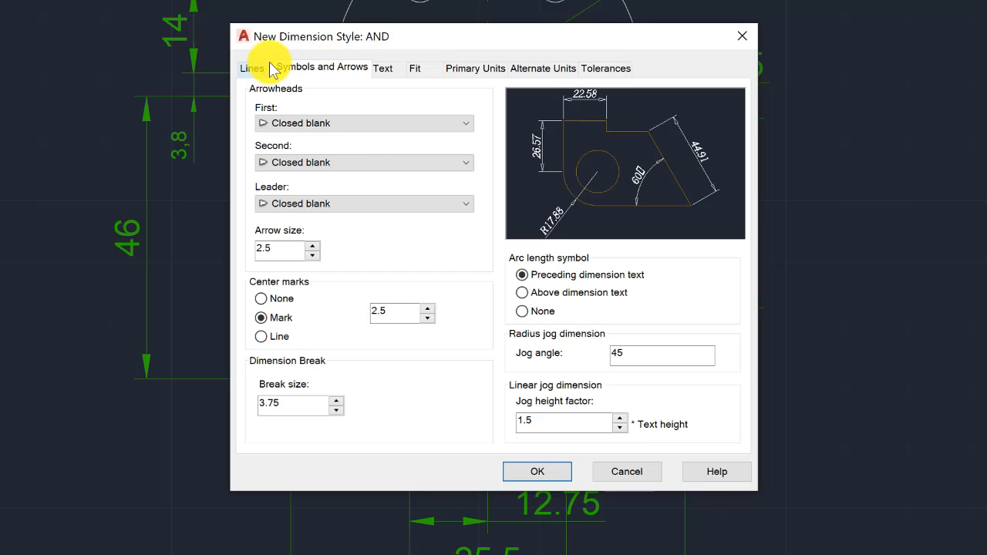
pyautogui.click(258, 68)
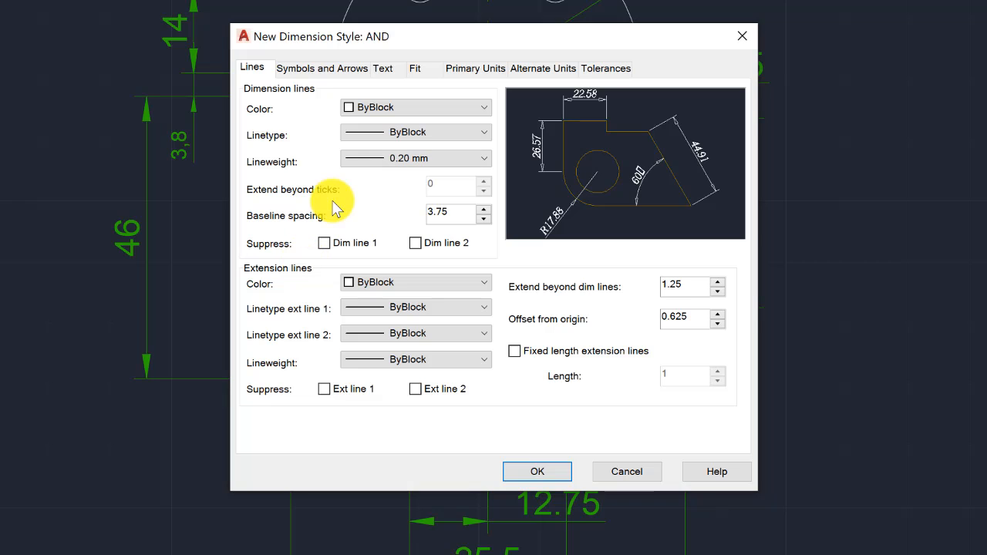
# Accept the AND style's settings and close the dimension style manager
pyautogui.click(554, 470)
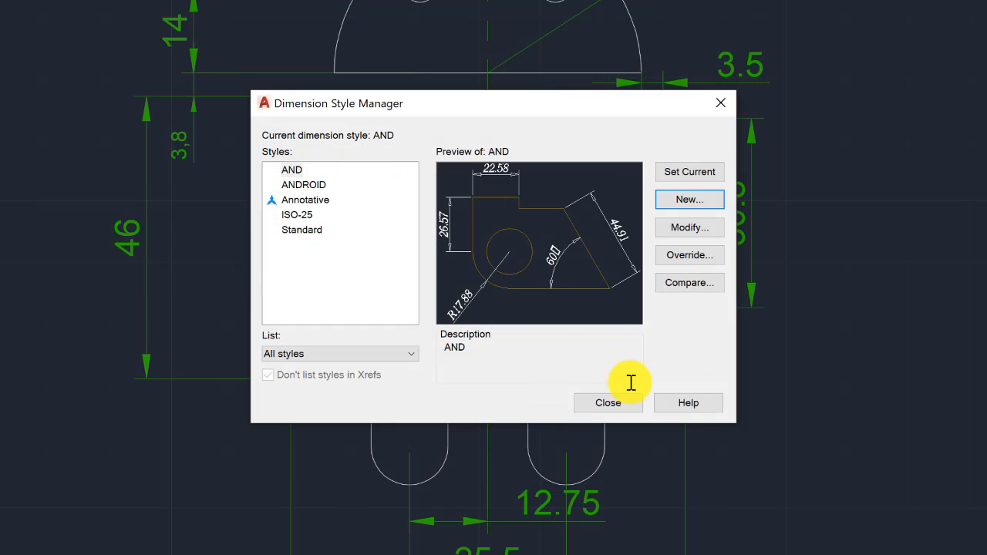
pyautogui.click(621, 404)
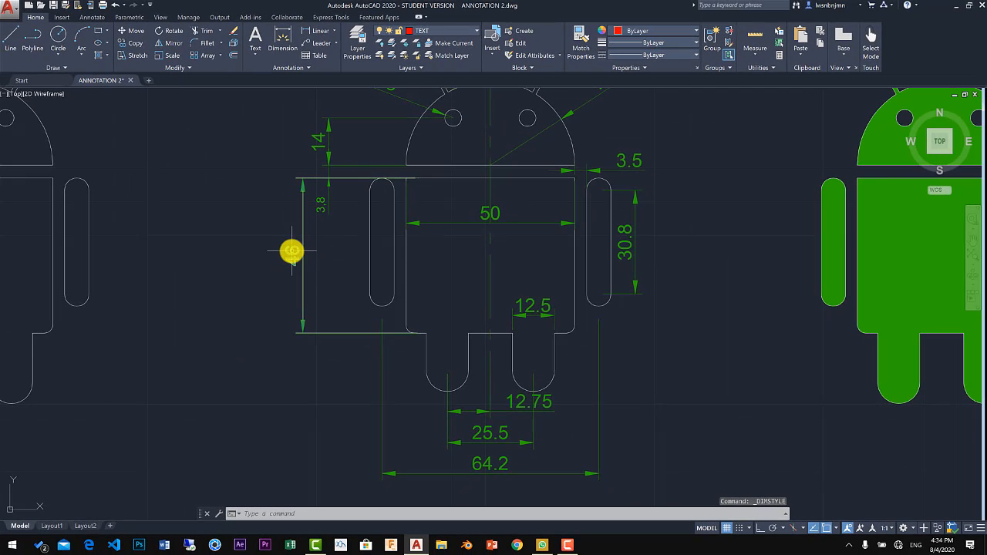
# Assign the dimension style ANDROID to the 46, 14 and 3.8 vertical dimensions of FIG 2 and clear the selection
pyautogui.click(300, 253)
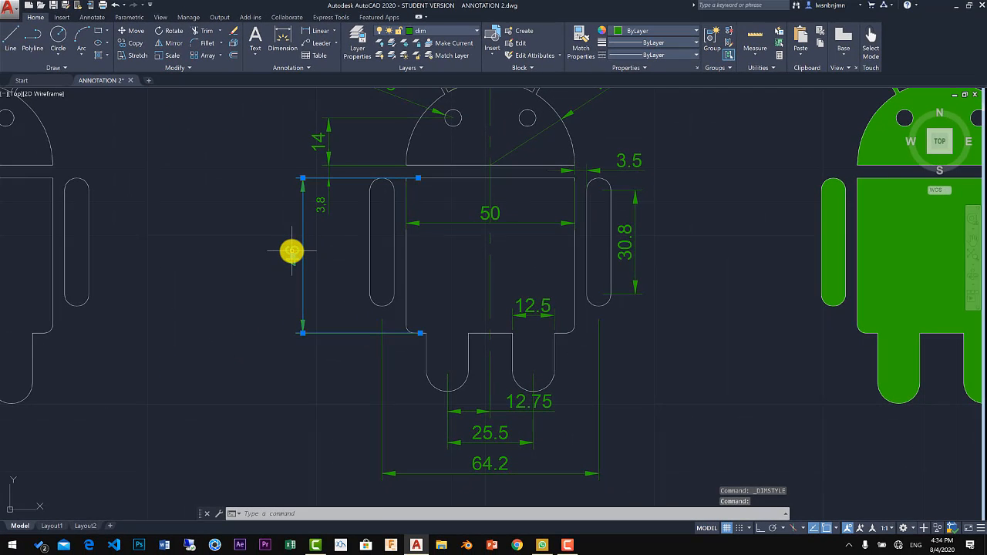
pyautogui.click(328, 151)
pyautogui.click(323, 210)
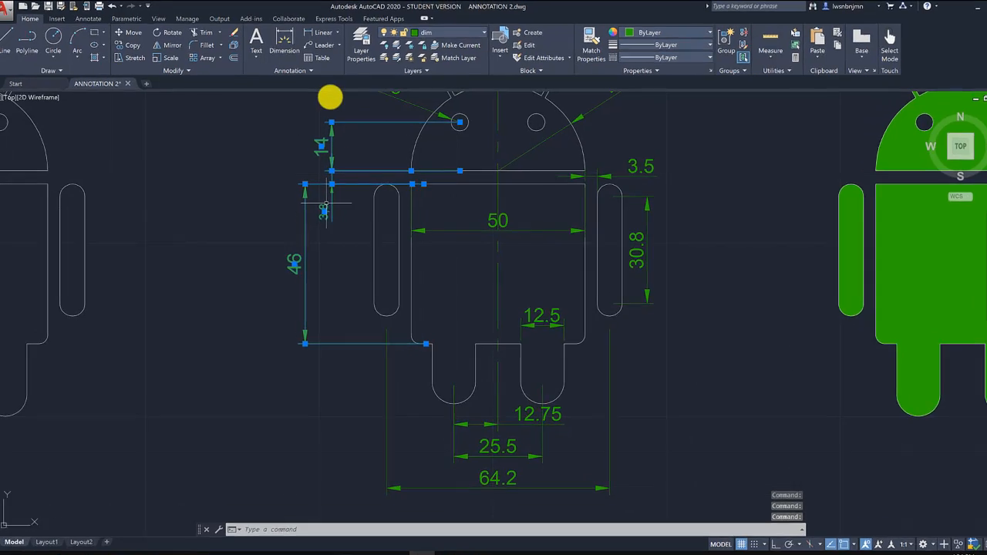
pyautogui.click(293, 68)
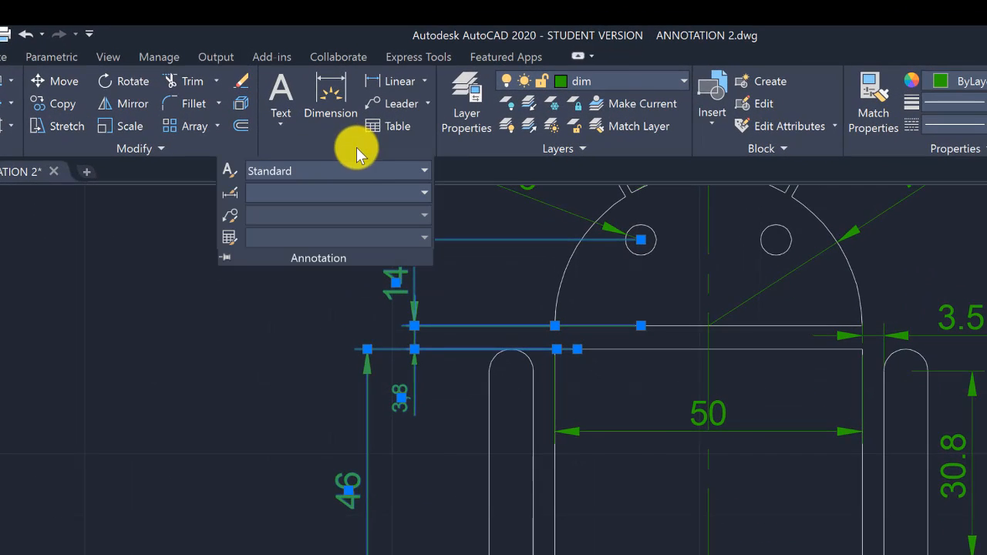
pyautogui.click(383, 189)
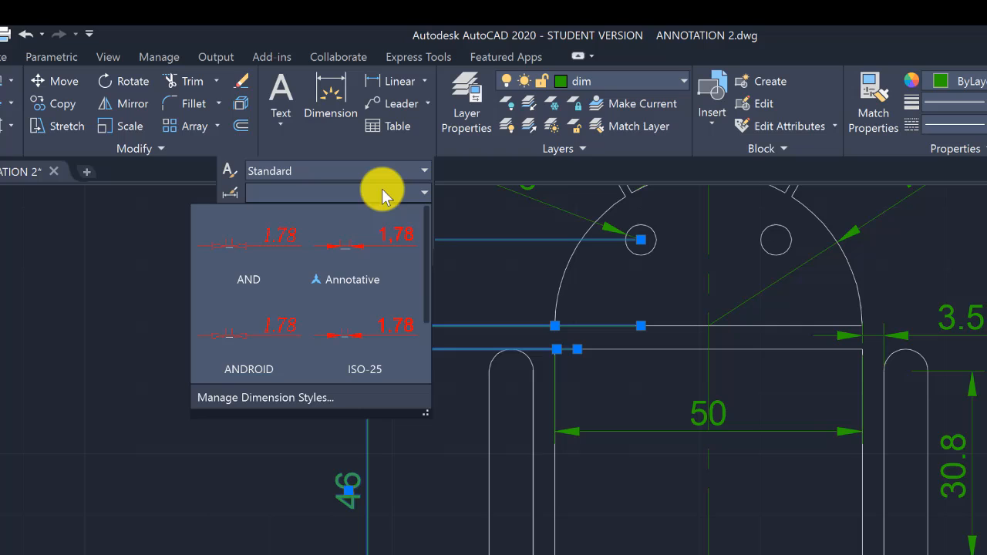
pyautogui.click(276, 339)
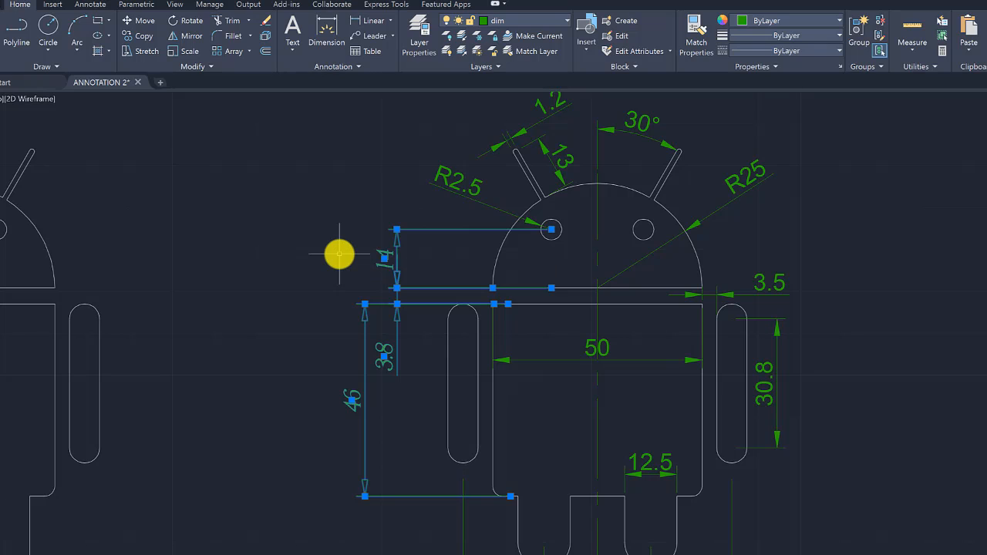
pyautogui.press('Escape')
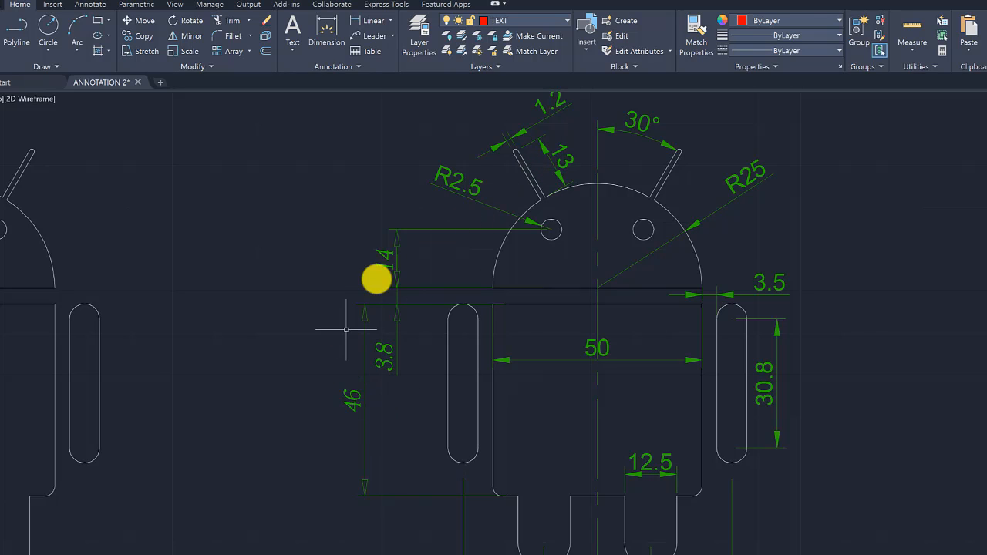
# Open the multileader style manager and move it clear of the FIG 4 leaders
pyautogui.moveTo(462, 333); pyautogui.dragTo(131, 297, button='middle')
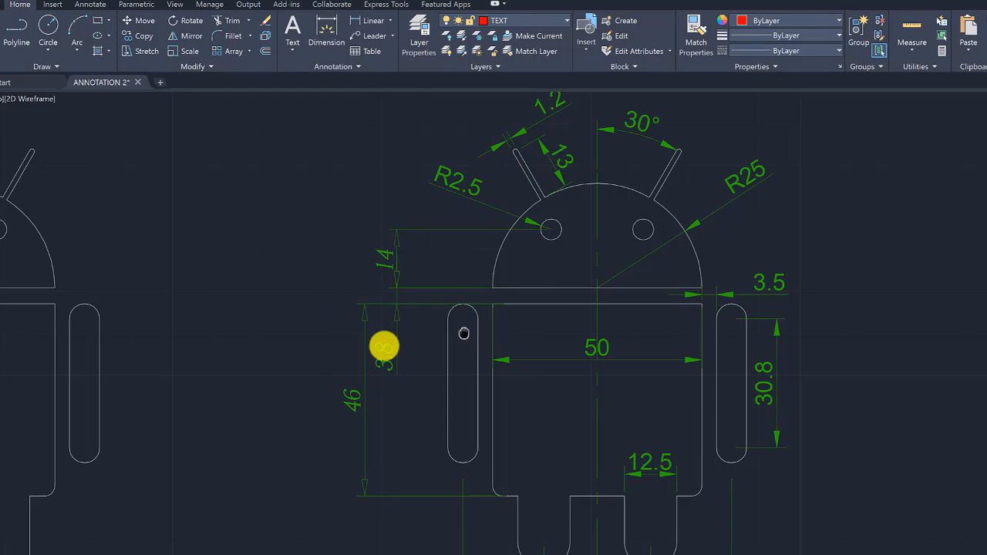
pyautogui.scroll(-1, 127, 272)
pyautogui.scroll(2, 126, 272)
pyautogui.scroll(-2, 126, 273)
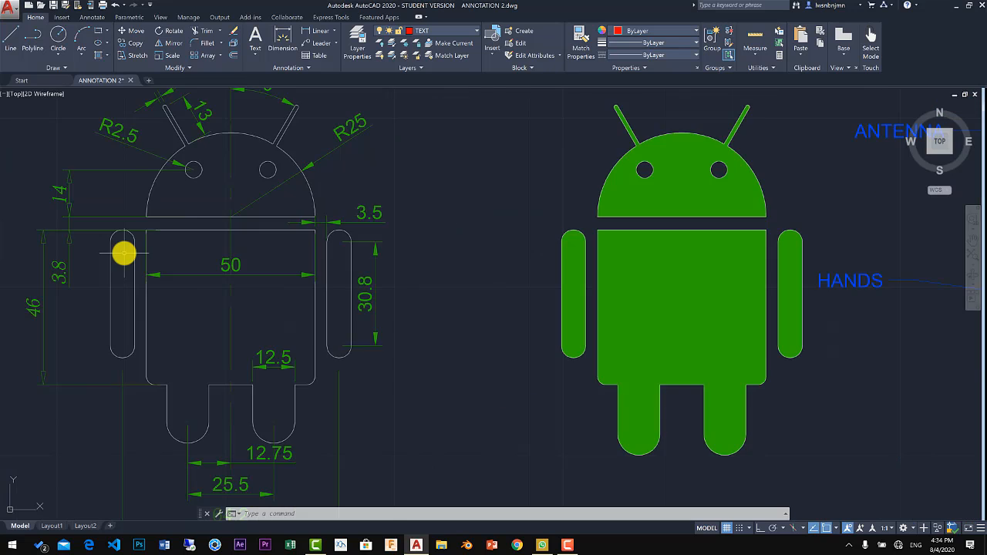
pyautogui.click(283, 68)
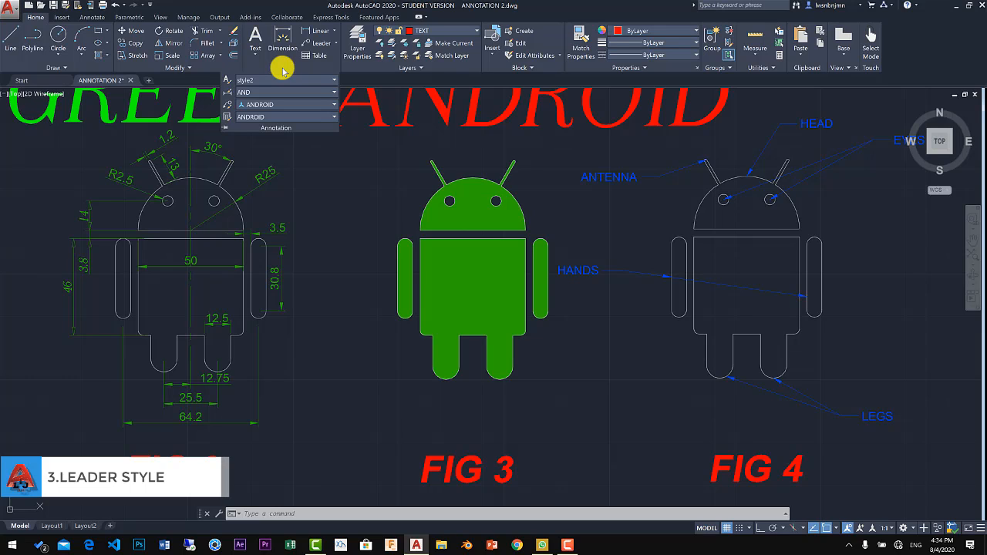
pyautogui.click(226, 108)
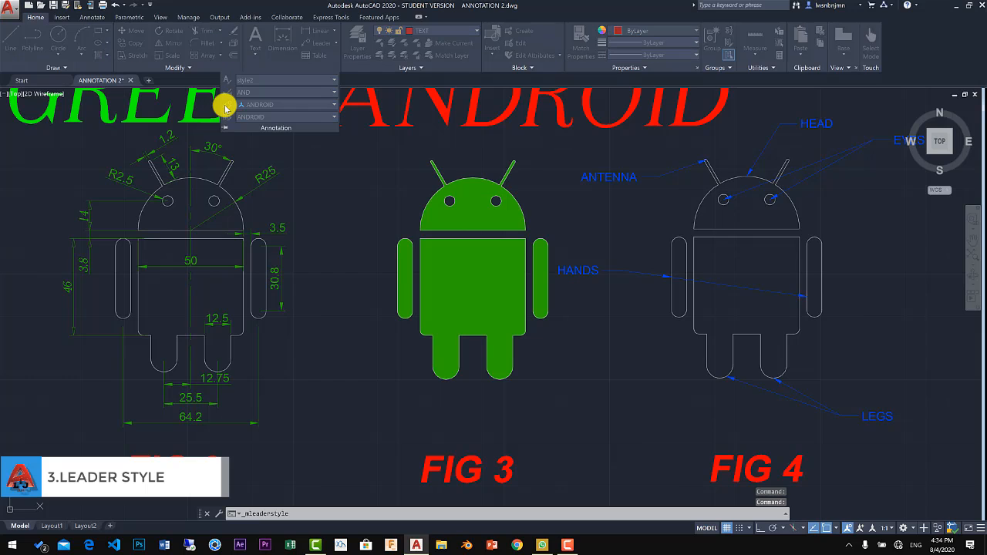
pyautogui.moveTo(782, 150); pyautogui.dragTo(310, 148)
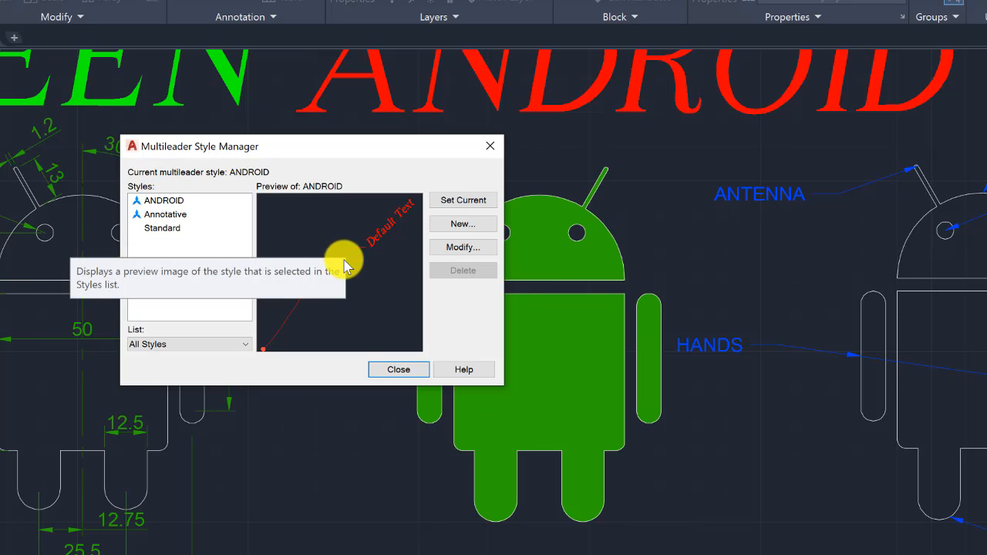
# Compare the previews of the Annotative, Standard and ANDROID multileader styles and close the manager
pyautogui.click(160, 214)
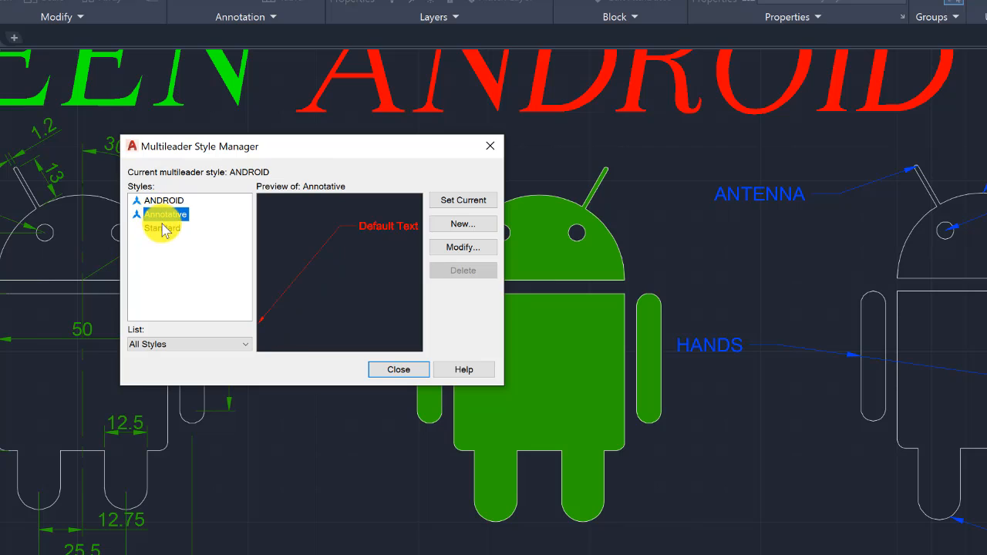
pyautogui.click(164, 226)
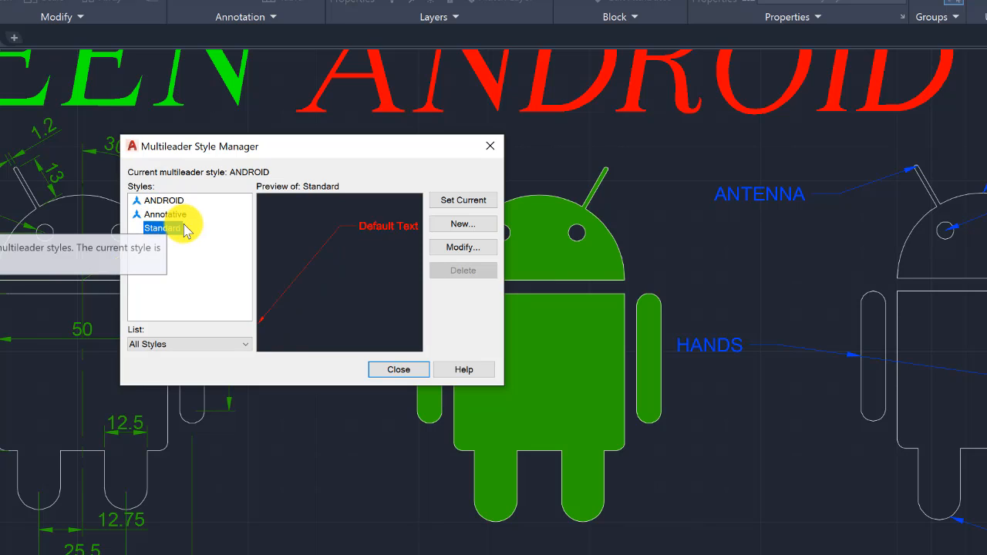
pyautogui.click(164, 215)
pyautogui.click(168, 229)
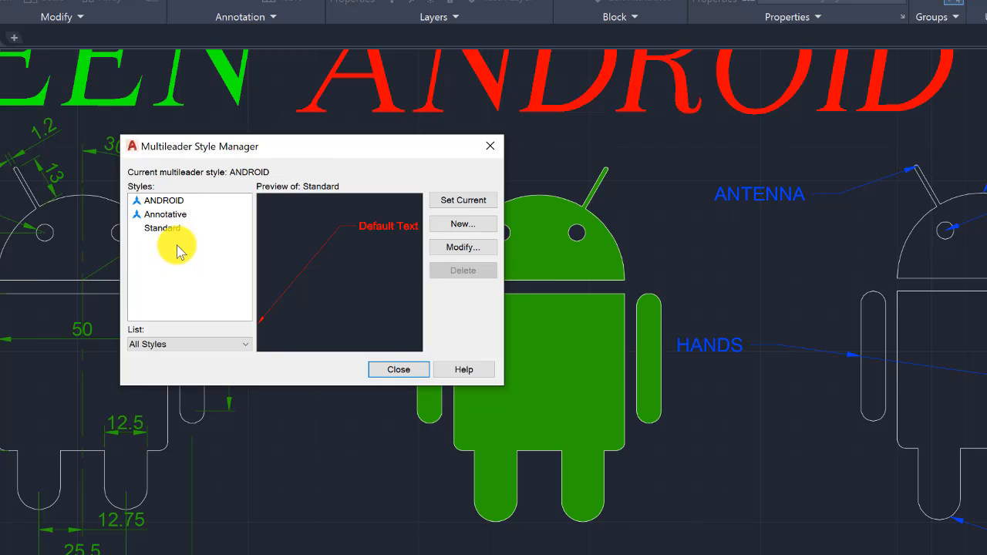
pyautogui.click(171, 202)
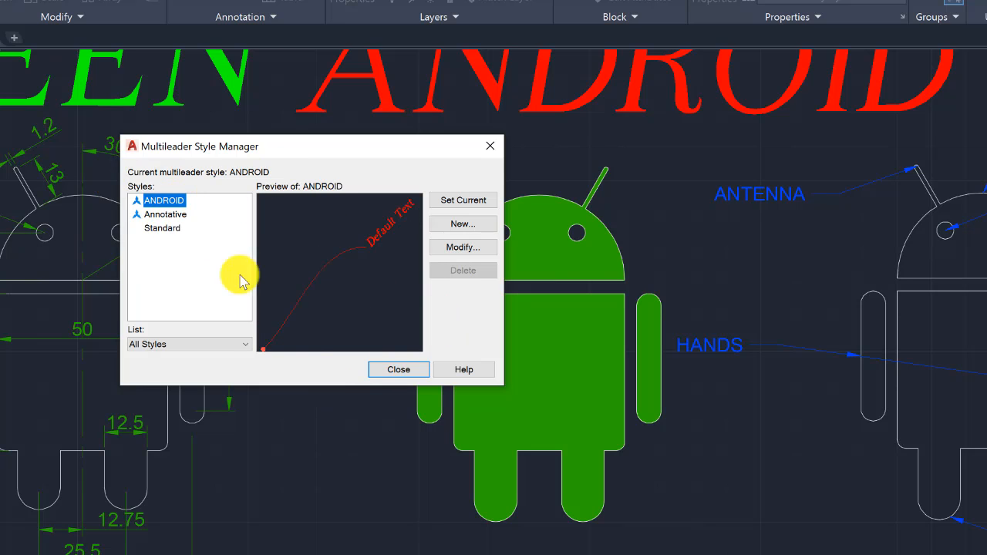
pyautogui.click(400, 370)
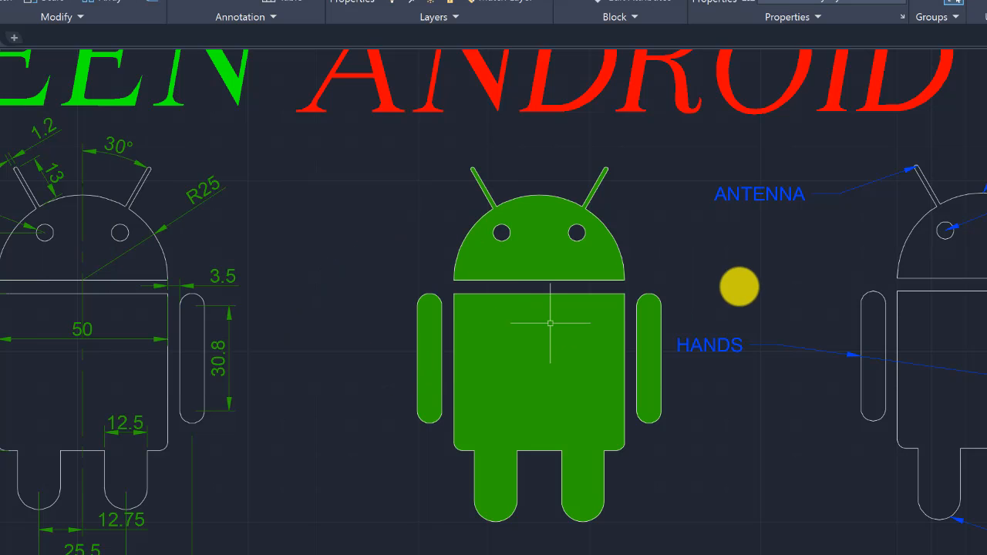
# Assign the multileader style ANDROID to the ANTENNA and HANDS leaders of FIG 4 and clear the selection
pyautogui.scroll(2, 760, 194)
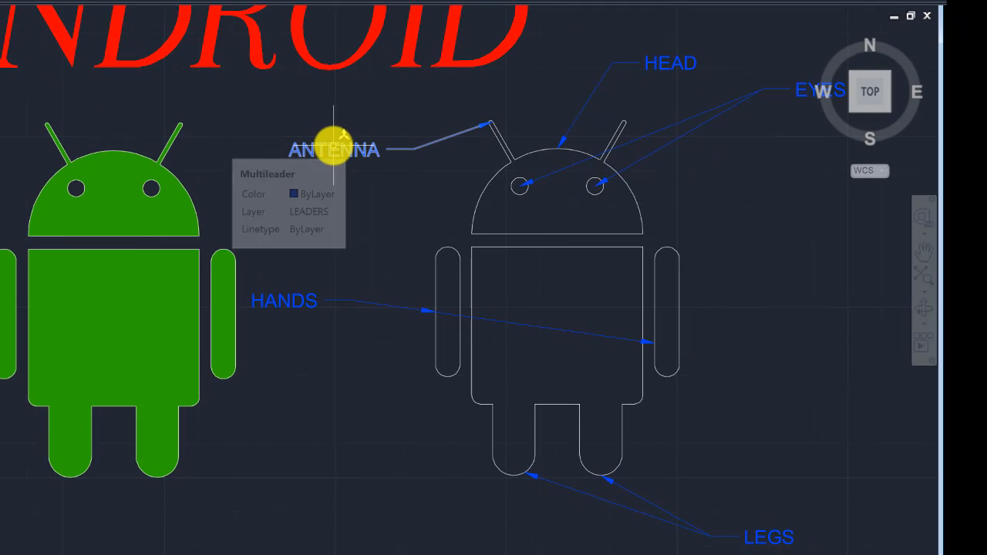
pyautogui.click(334, 146)
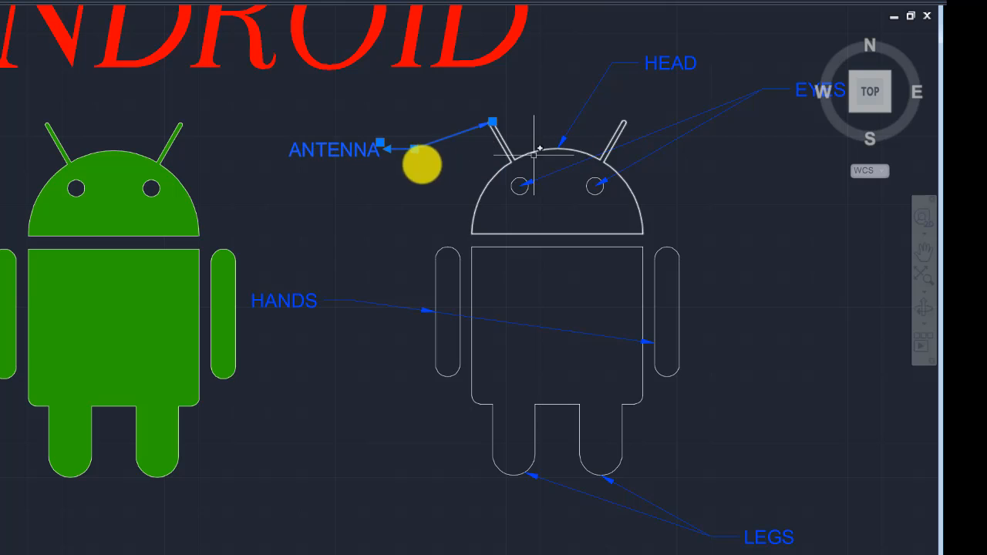
pyautogui.click(293, 303)
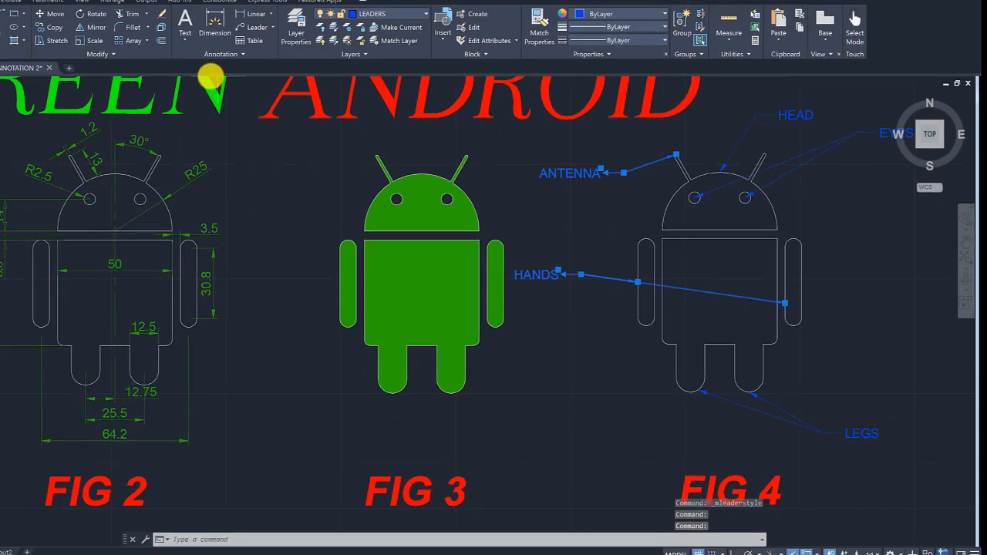
pyautogui.click(223, 54)
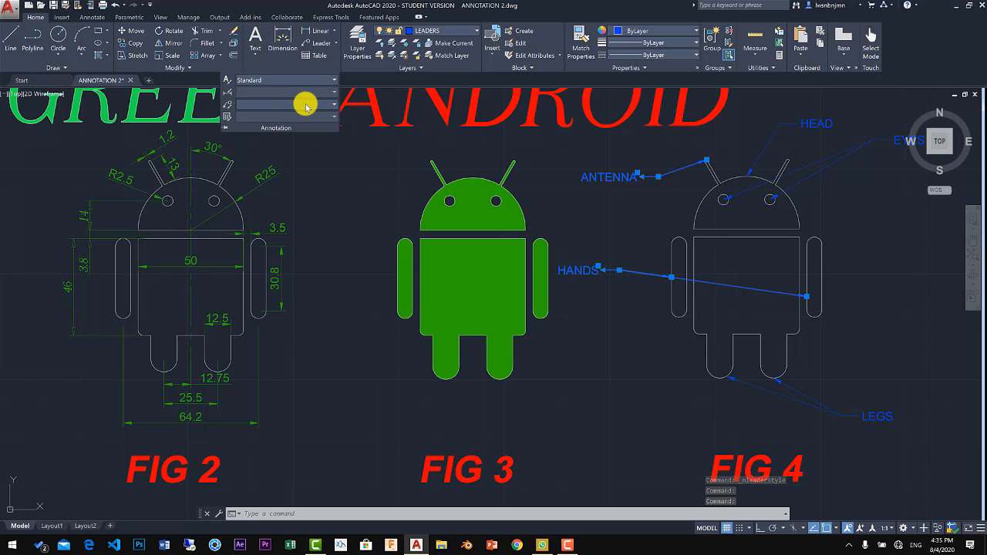
pyautogui.click(306, 106)
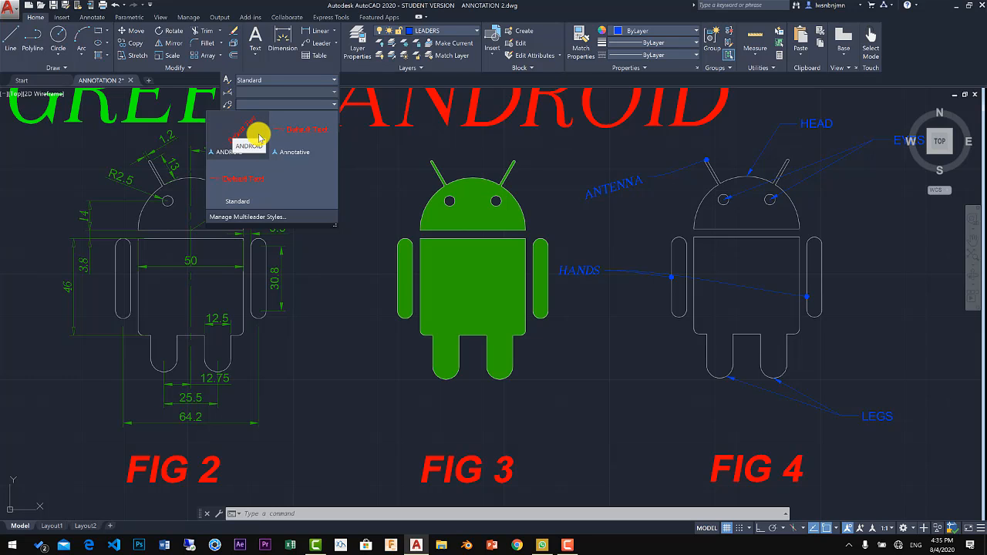
pyautogui.click(260, 137)
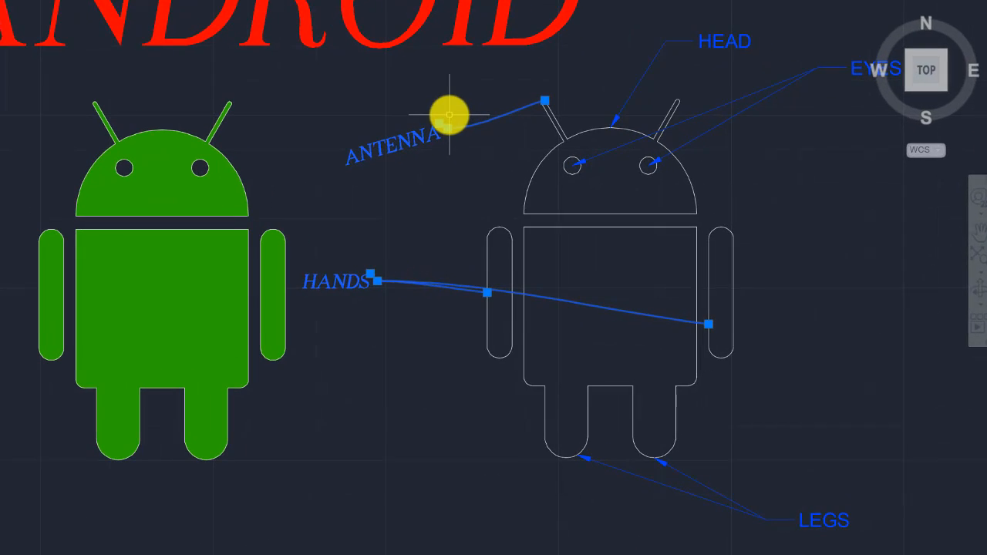
pyautogui.press('Escape')
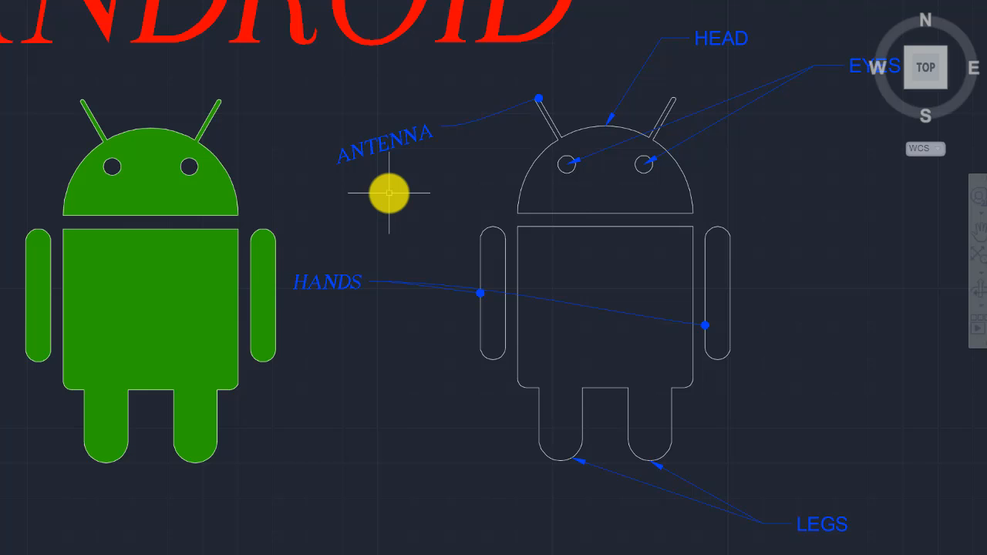
pyautogui.scroll(2, 389, 192)
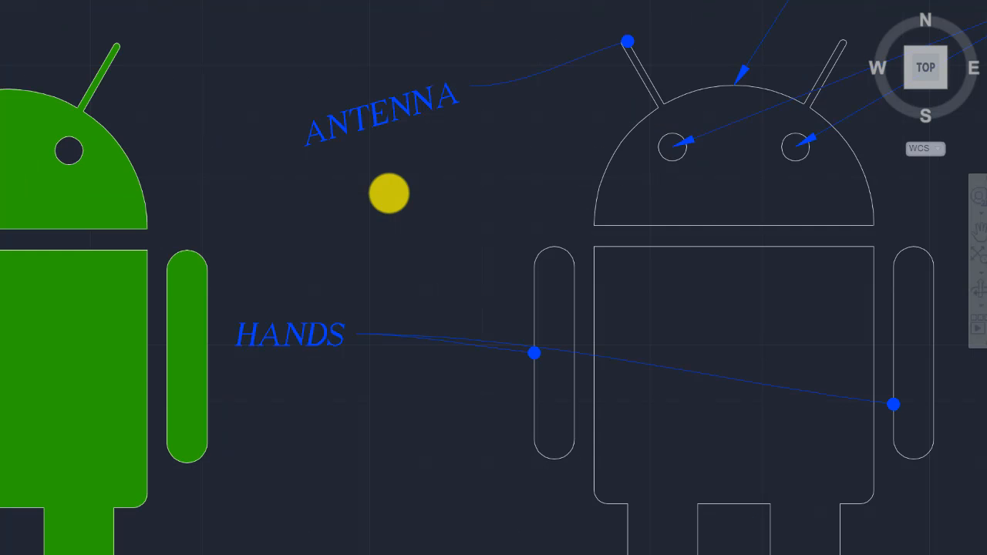
pyautogui.scroll(-4, 389, 192)
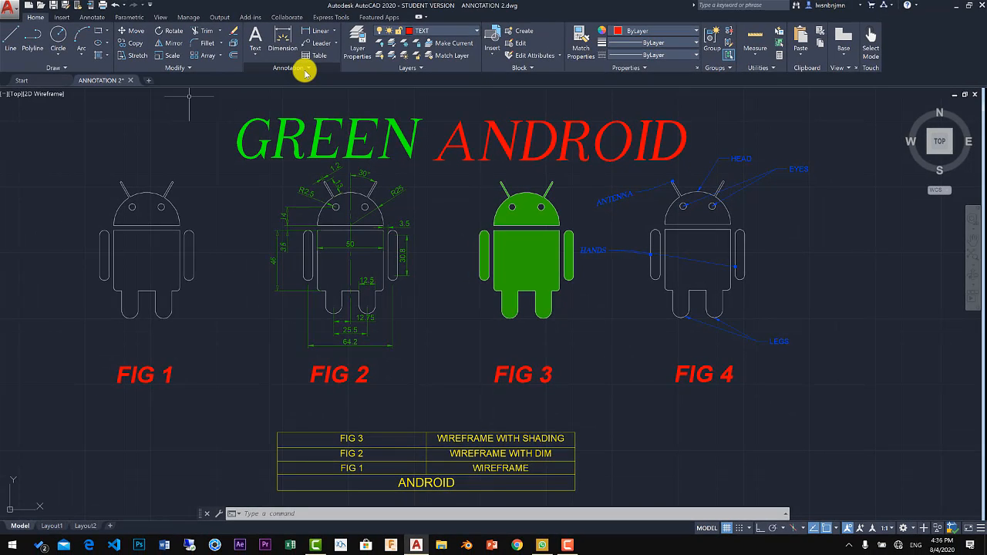
pyautogui.click(305, 71)
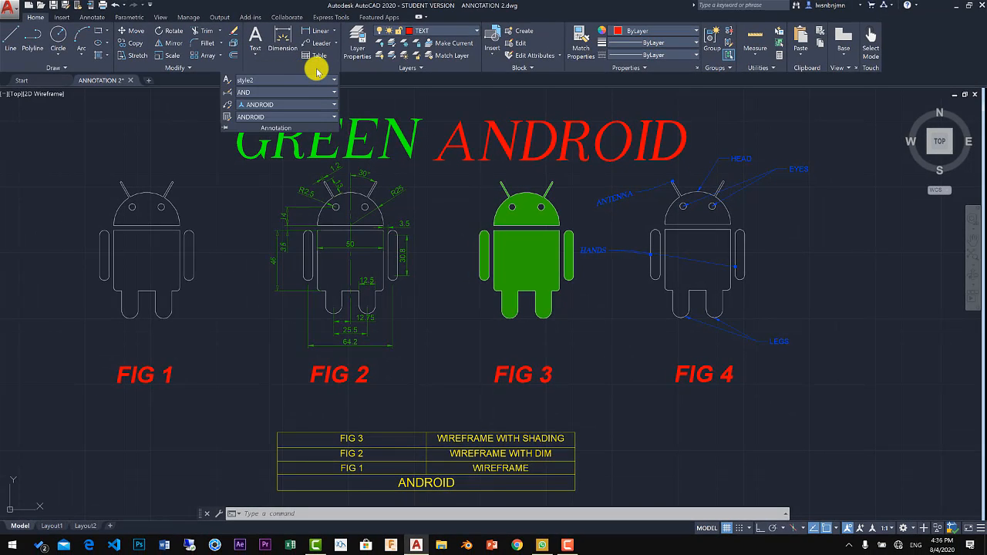
pyautogui.press('Escape')
pyautogui.press('Escape')
pyautogui.press('Escape')
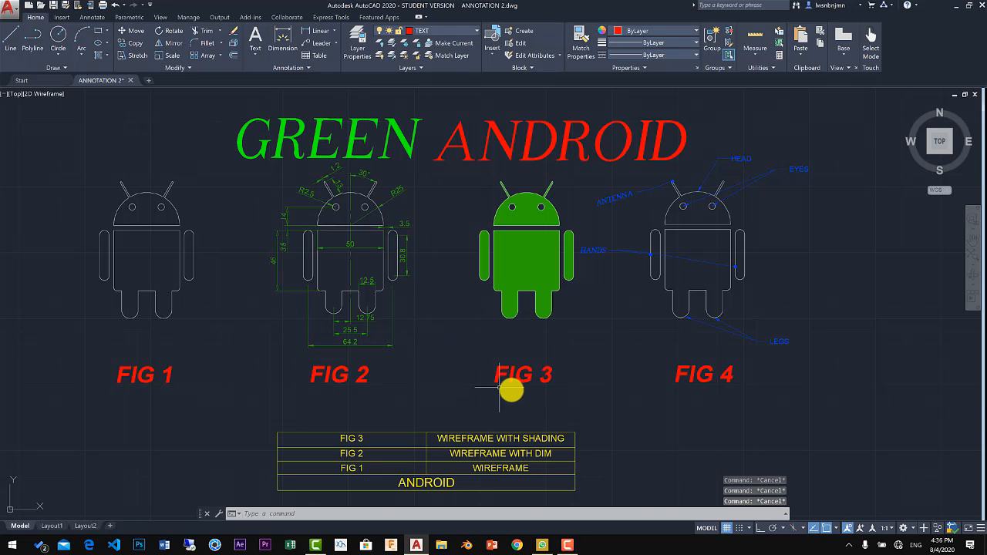
pyautogui.moveTo(511, 390); pyautogui.dragTo(529, 361, button='middle')
pyautogui.scroll(-2, 530, 362)
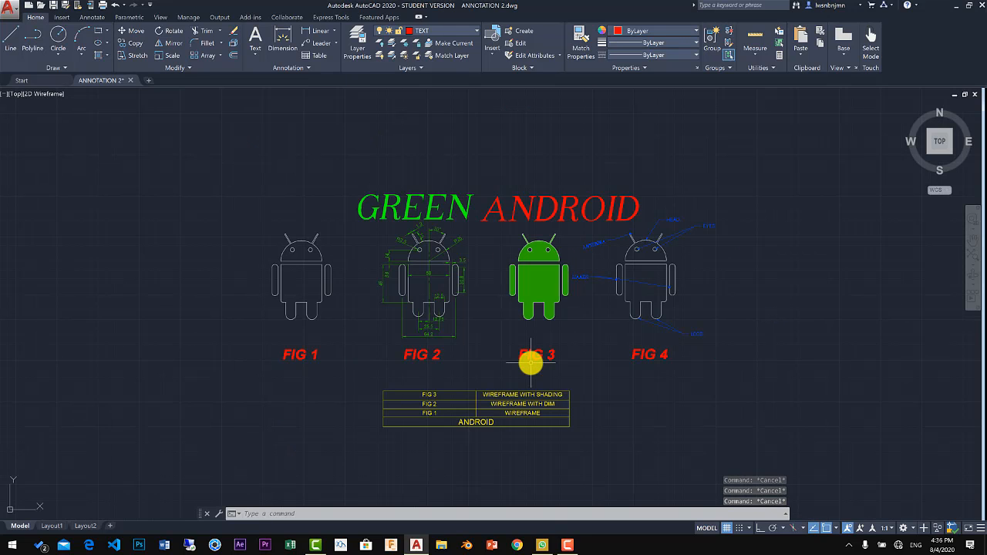
pyautogui.scroll(2, 531, 362)
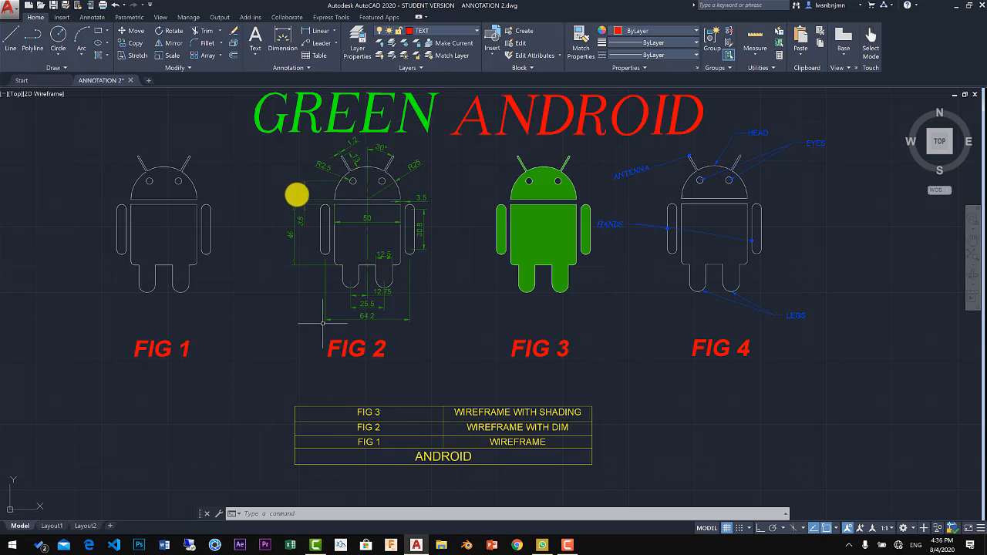
# Open the table style manager and compare the previews of the Standard and ANDROID table styles
pyautogui.click(386, 447)
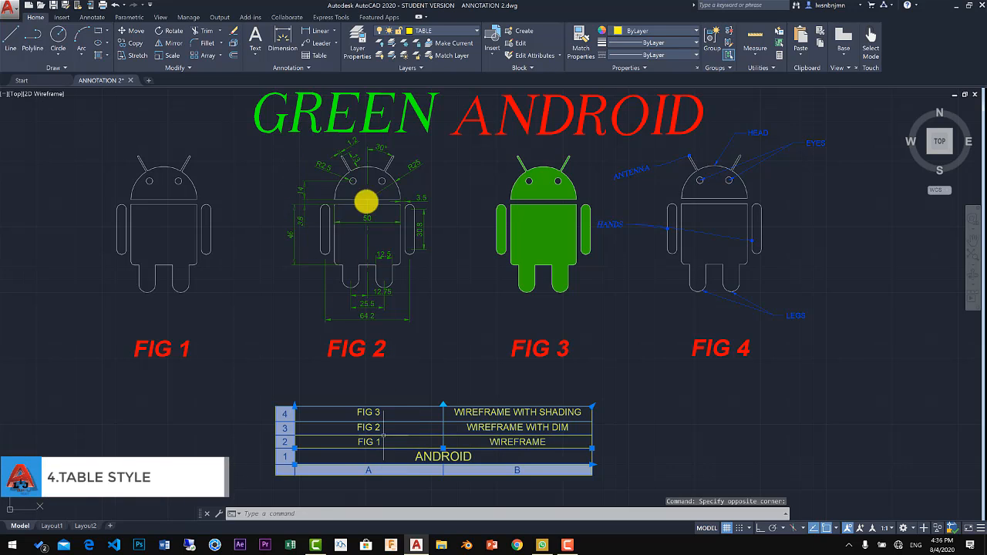
pyautogui.click(285, 69)
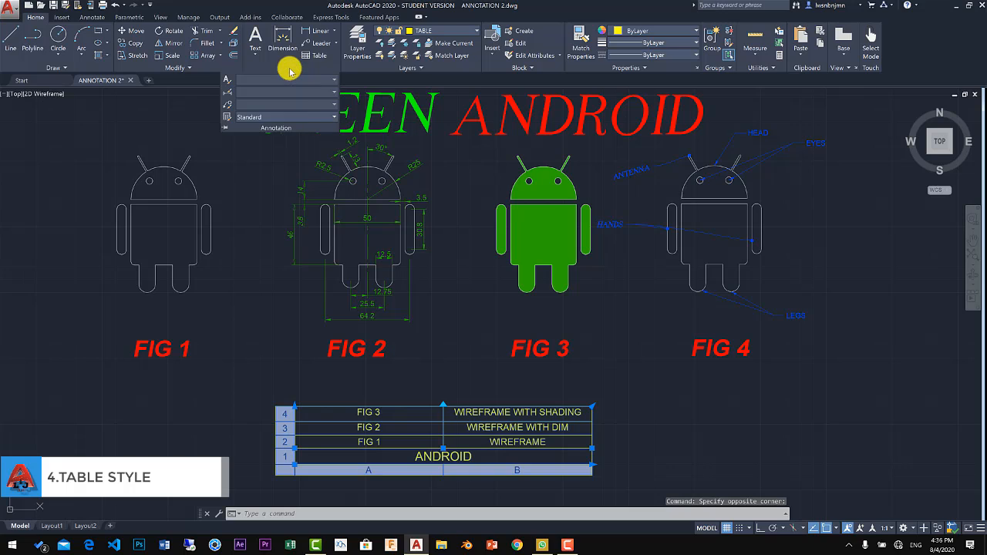
pyautogui.click(315, 117)
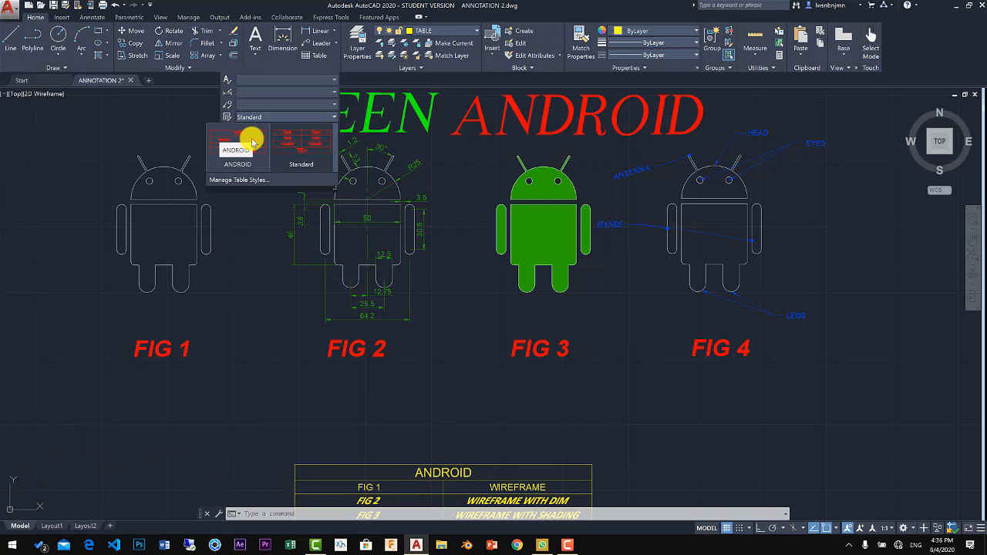
pyautogui.click(271, 182)
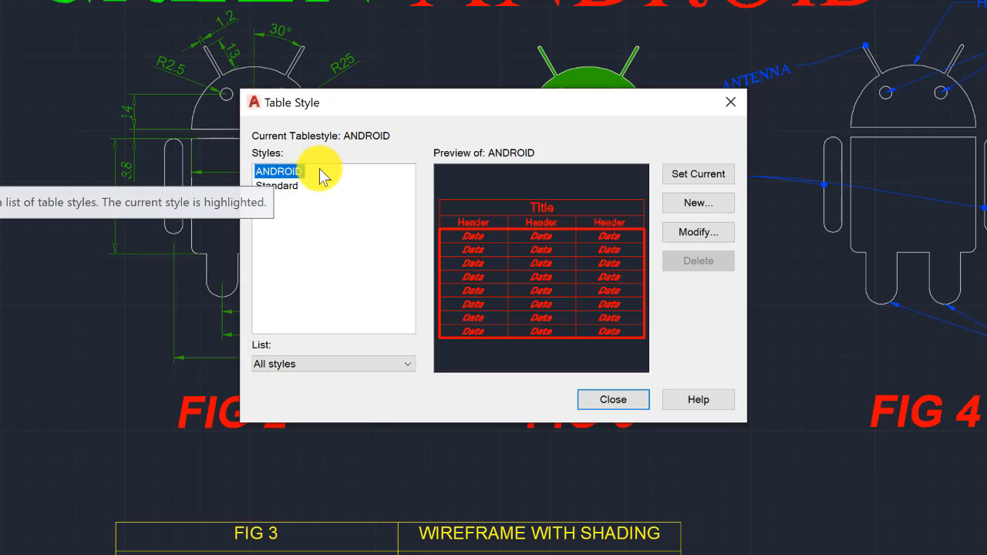
pyautogui.click(287, 186)
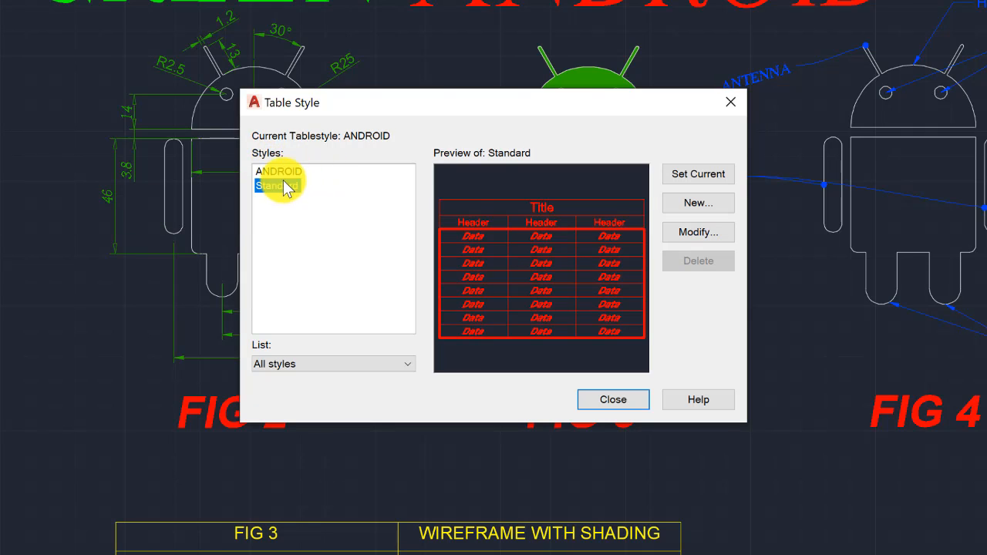
pyautogui.click(280, 171)
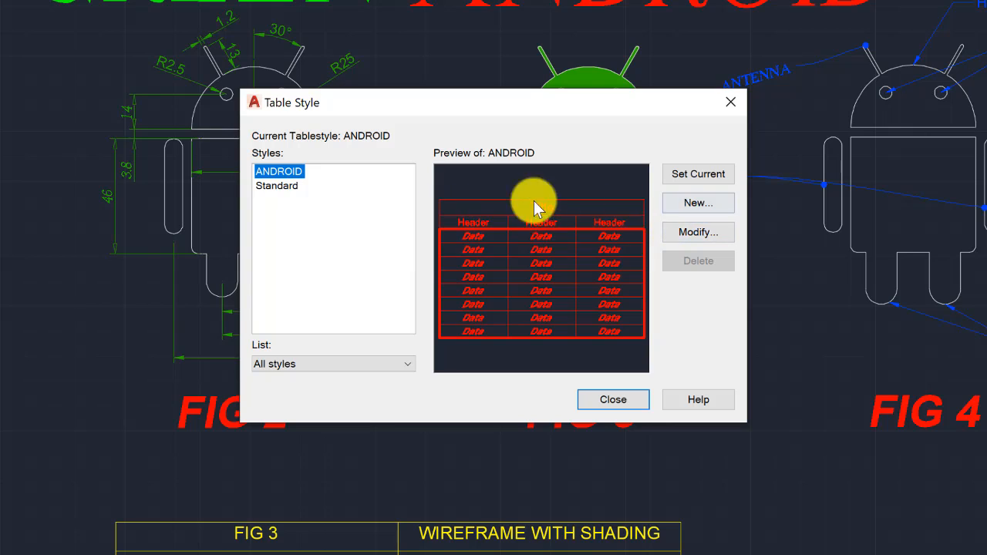
# Create a table style named AND, review its Data cell text and general properties, accept it and close the manager
pyautogui.click(701, 206)
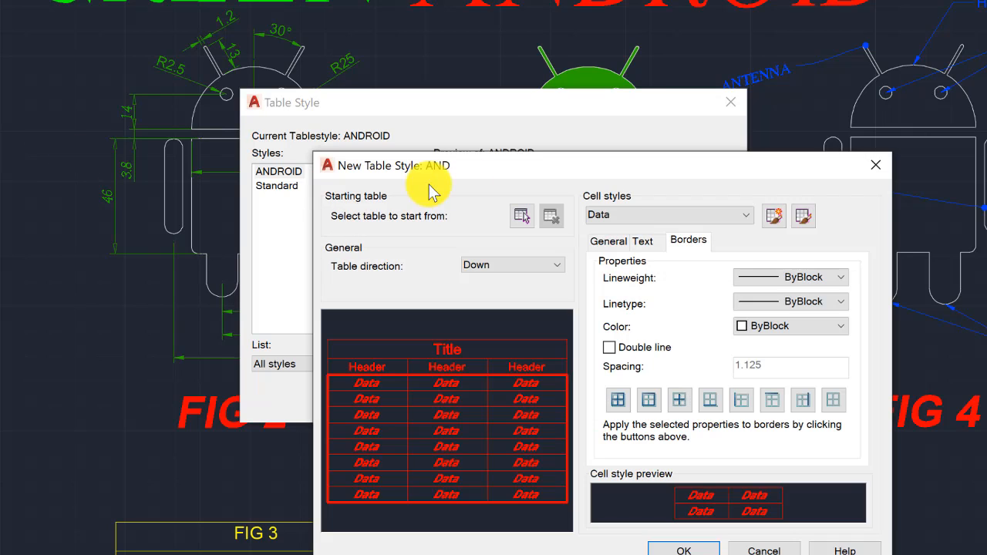
pyautogui.click(643, 244)
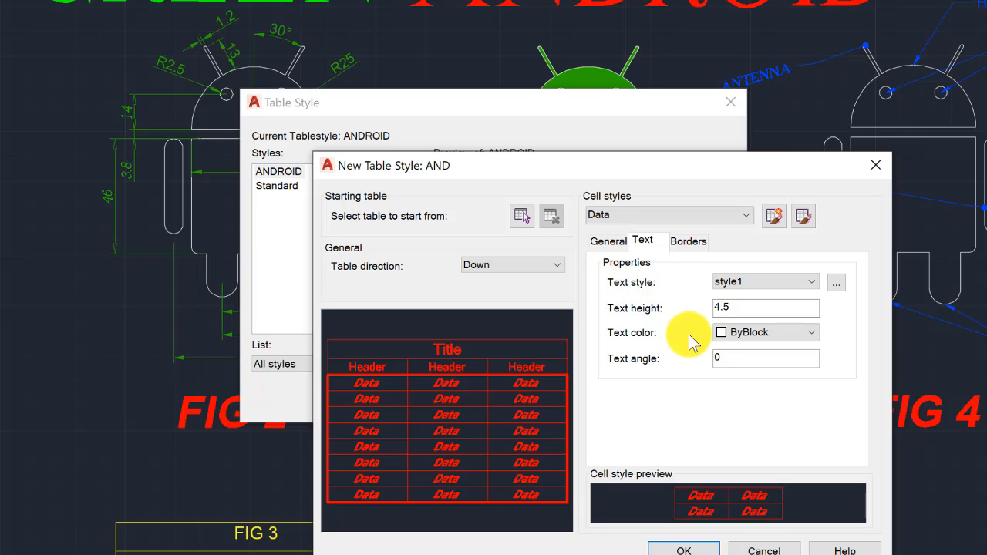
pyautogui.click(608, 242)
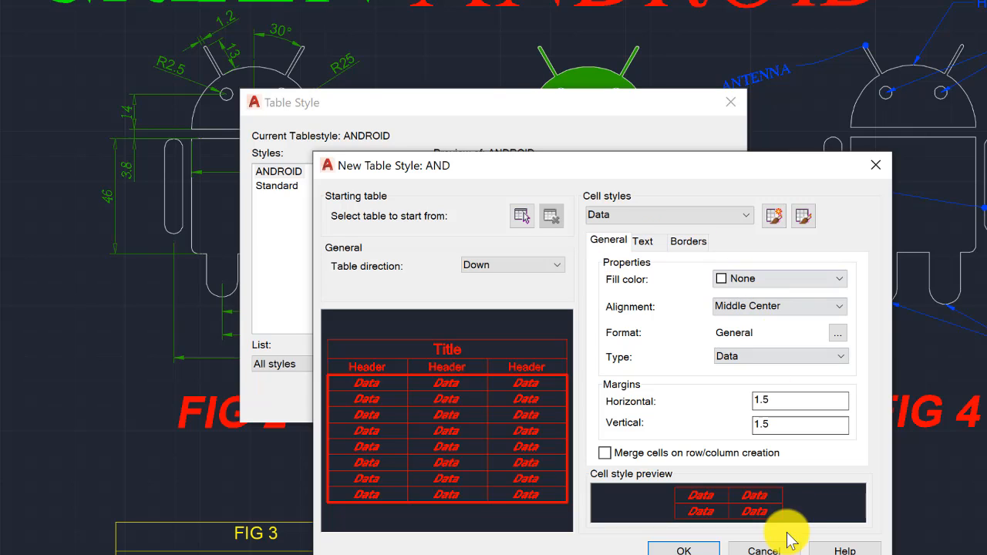
pyautogui.click(684, 548)
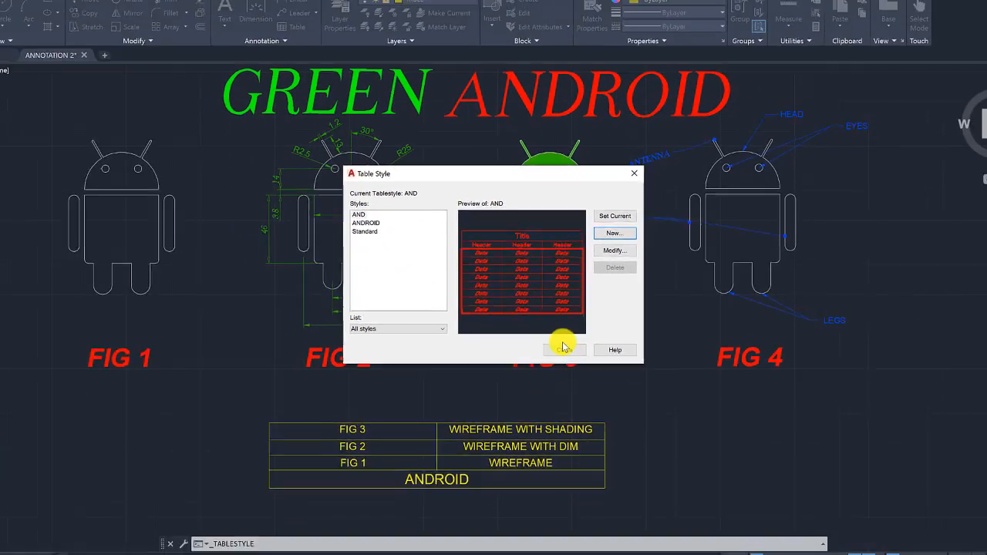
pyautogui.click(564, 348)
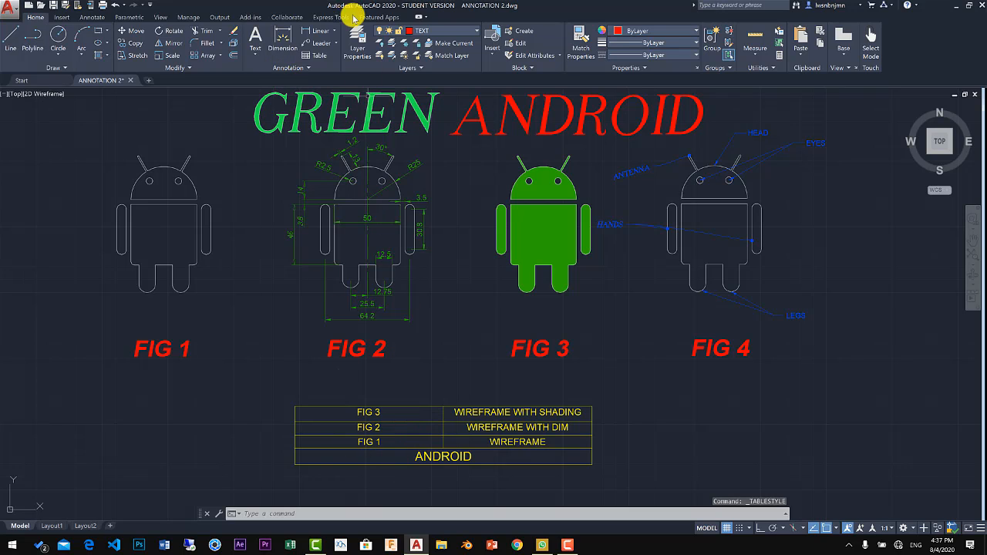
# Assign the table style ANDROID to the figure table below the drawings
pyautogui.click(595, 462)
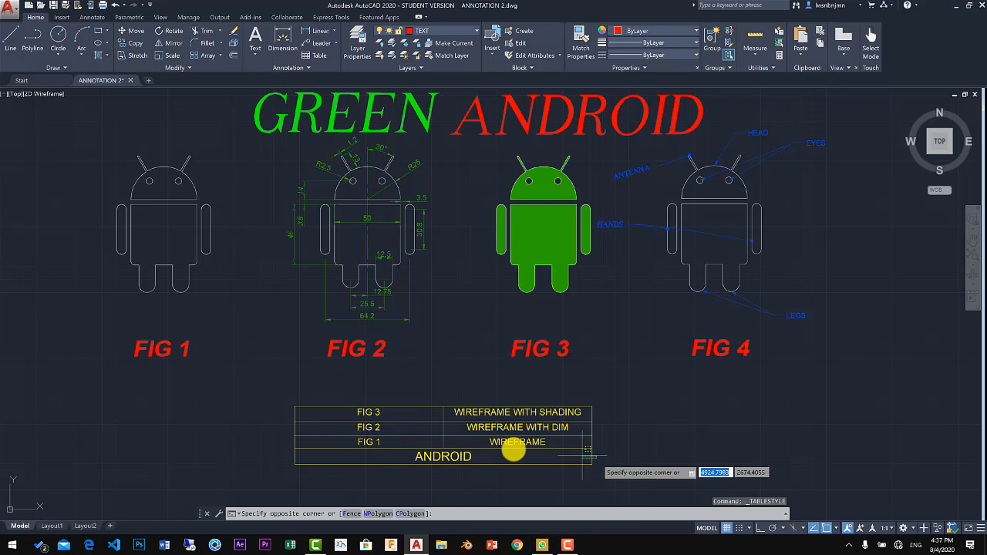
pyautogui.click(463, 419)
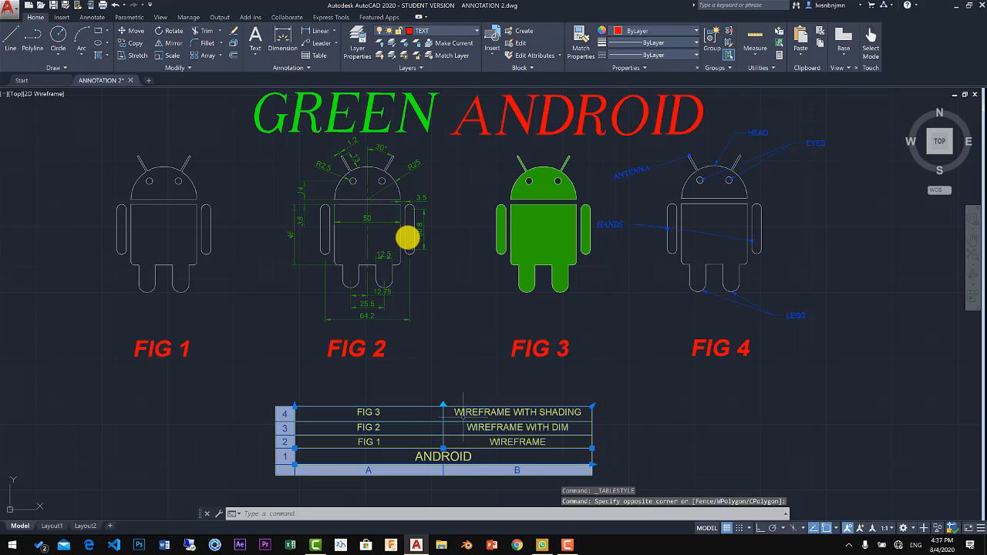
pyautogui.click(315, 69)
pyautogui.click(298, 117)
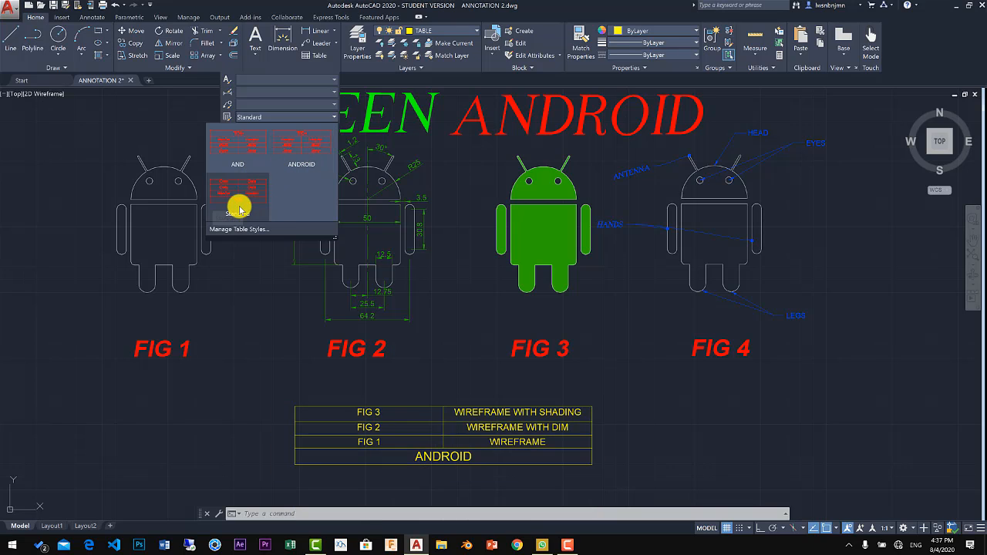
pyautogui.click(298, 158)
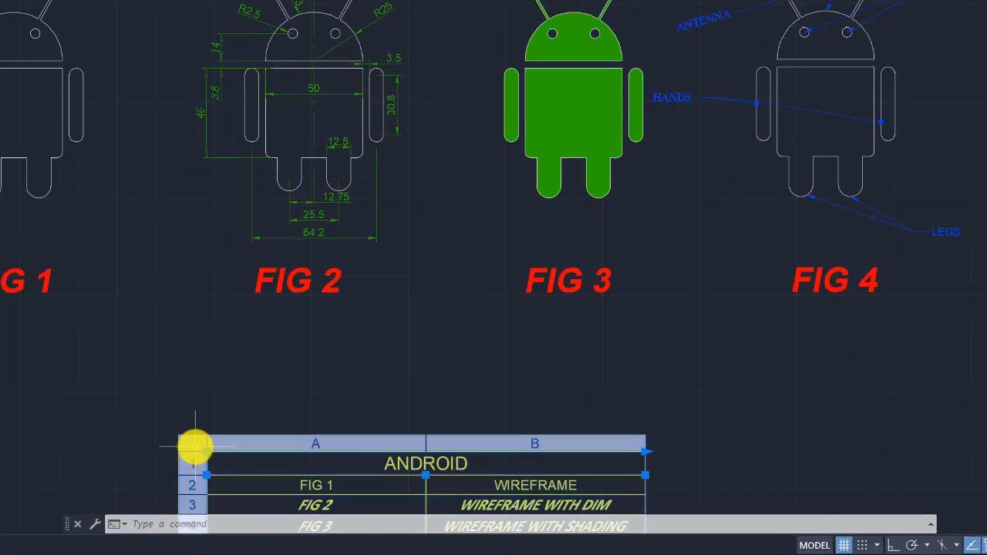
# Move the table up to just below the FIG 2 and FIG 3 labels and clear the selection
pyautogui.click(153, 445)
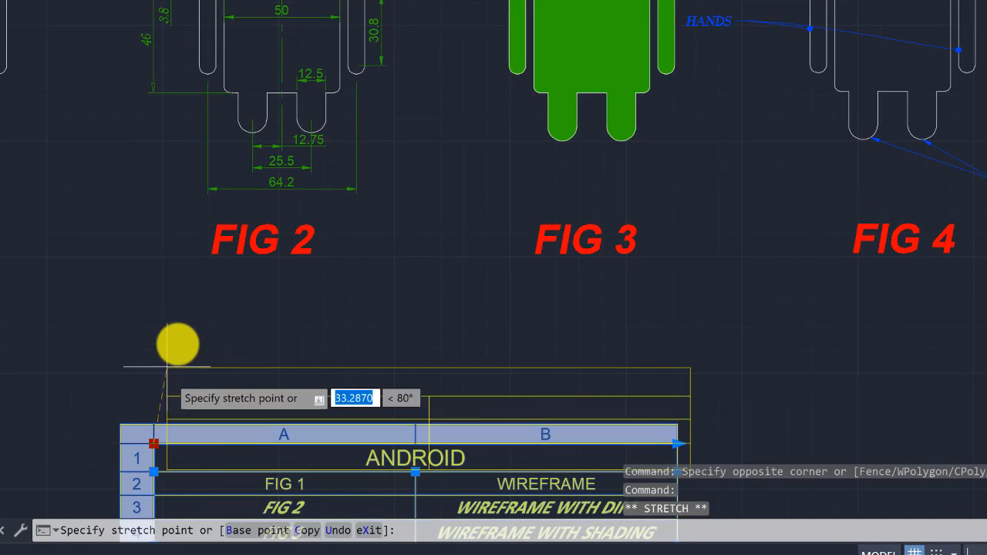
pyautogui.click(175, 320)
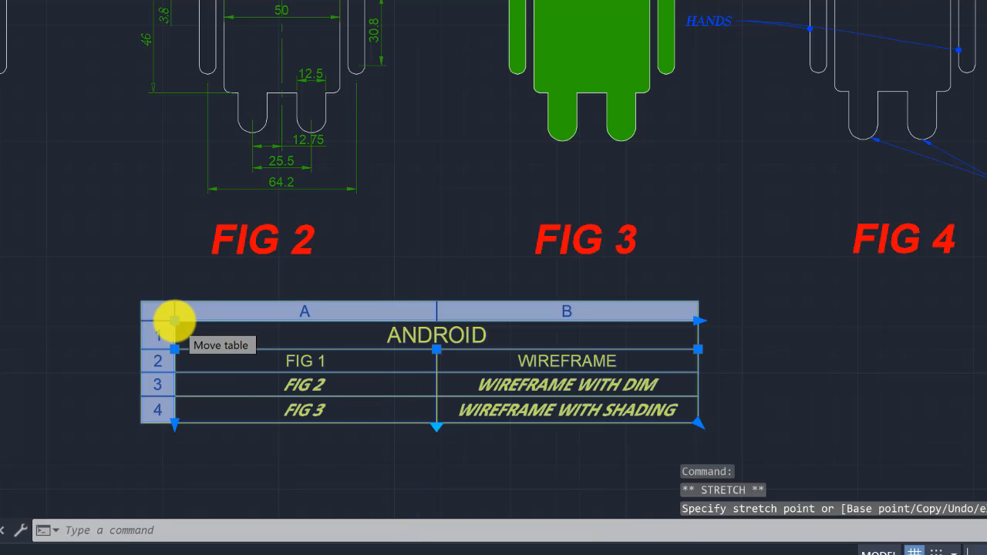
pyautogui.press('Escape')
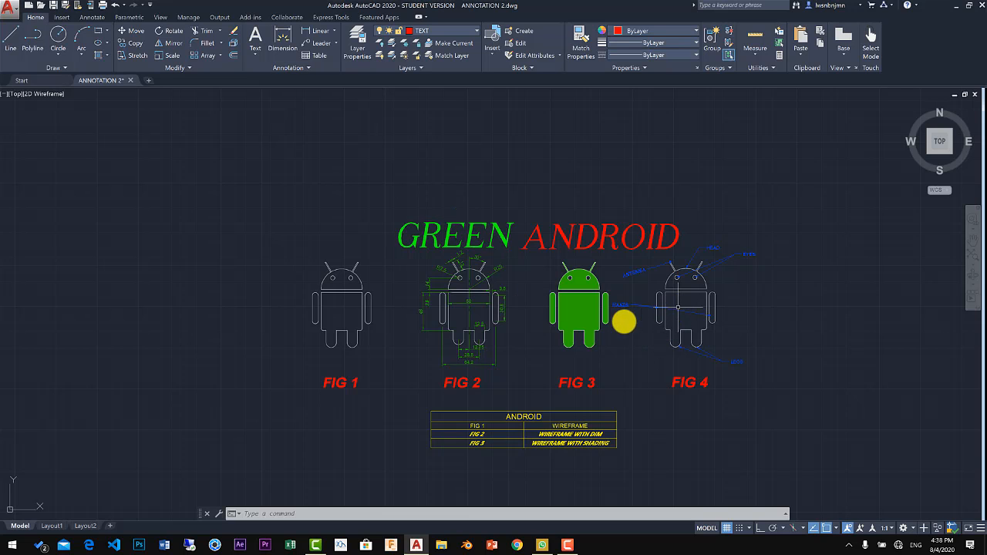
pyautogui.scroll(3, 624, 321)
pyautogui.scroll(1, 512, 337)
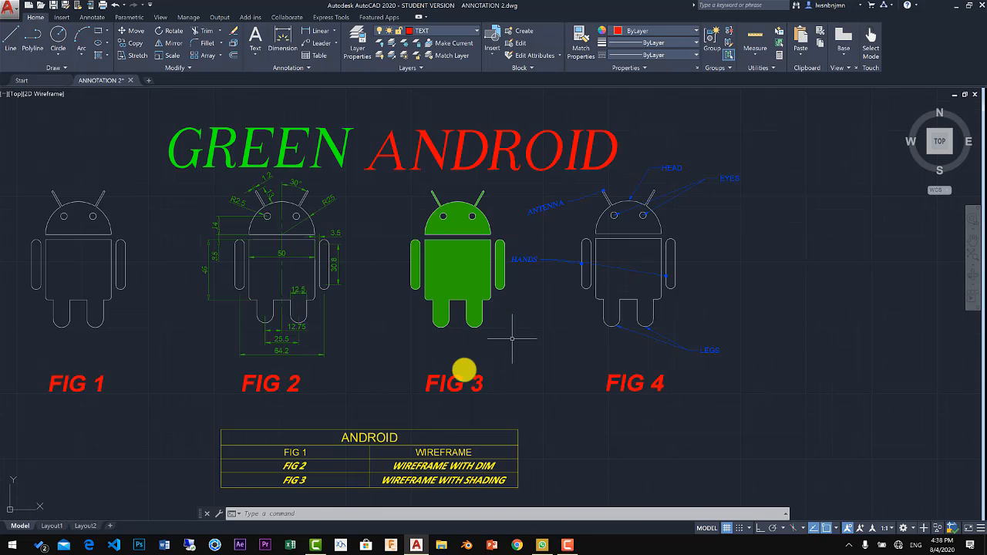
pyautogui.moveTo(455, 377); pyautogui.dragTo(509, 354, button='middle')
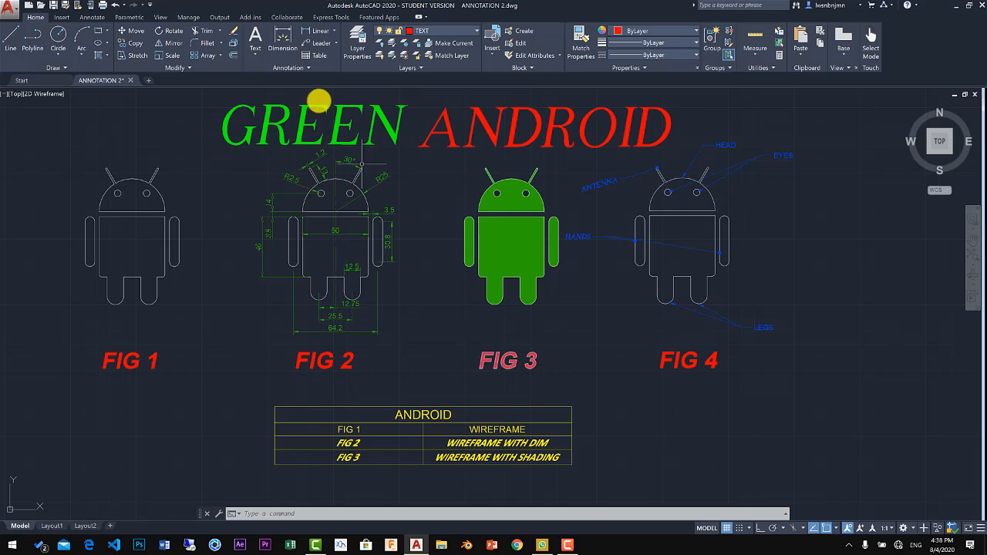